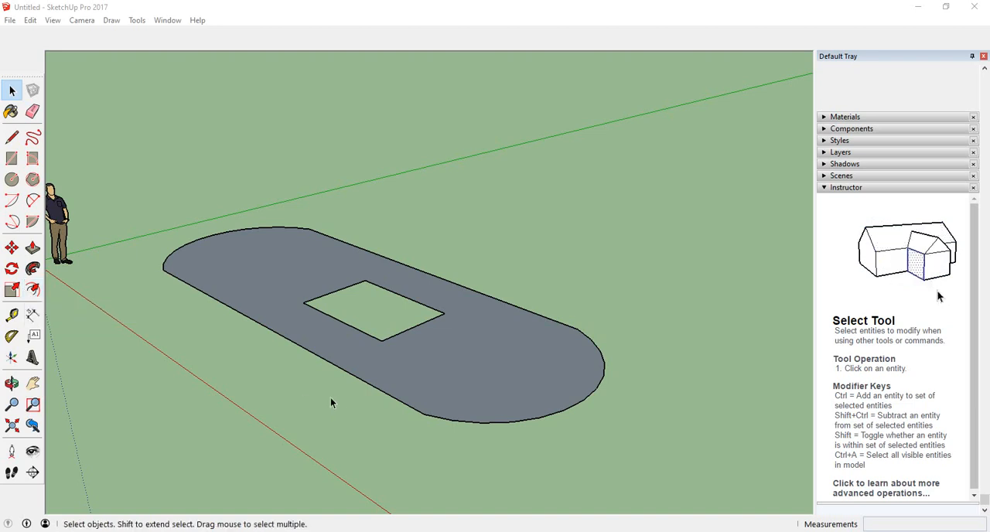
Enlarge the rounded face with the square opening using a uniform Scale from its corner grip about the opposite point.
{"action": "middle_click_drag", "start_coordinate": [330, 404], "coordinate": [357, 444]}
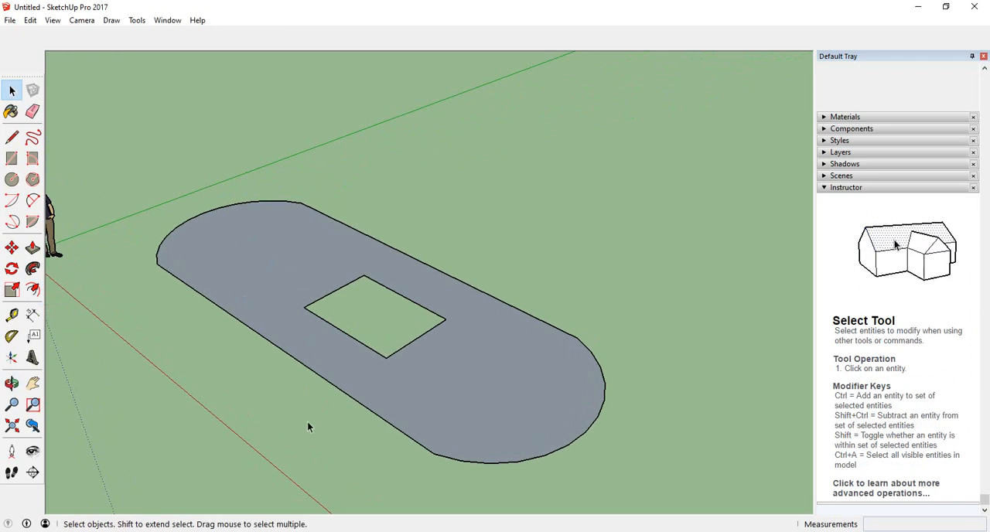
{"action": "middle_click_drag", "start_coordinate": [308, 424], "coordinate": [309, 406]}
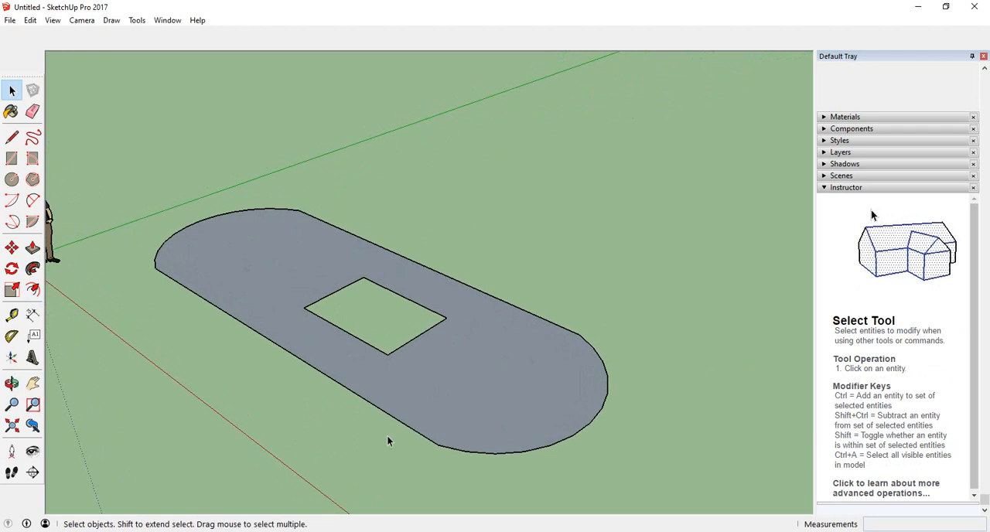
{"action": "left_click", "coordinate": [12, 290]}
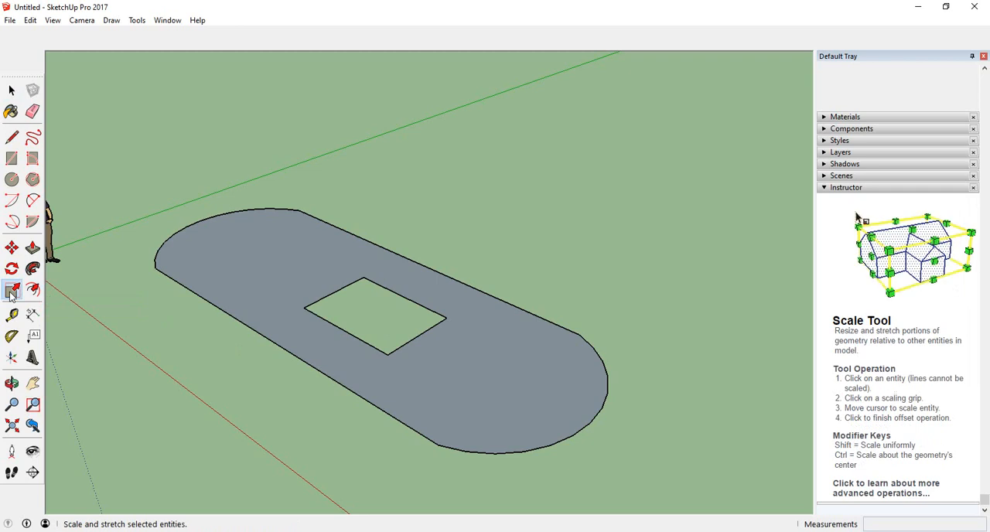
{"action": "left_click", "coordinate": [279, 291]}
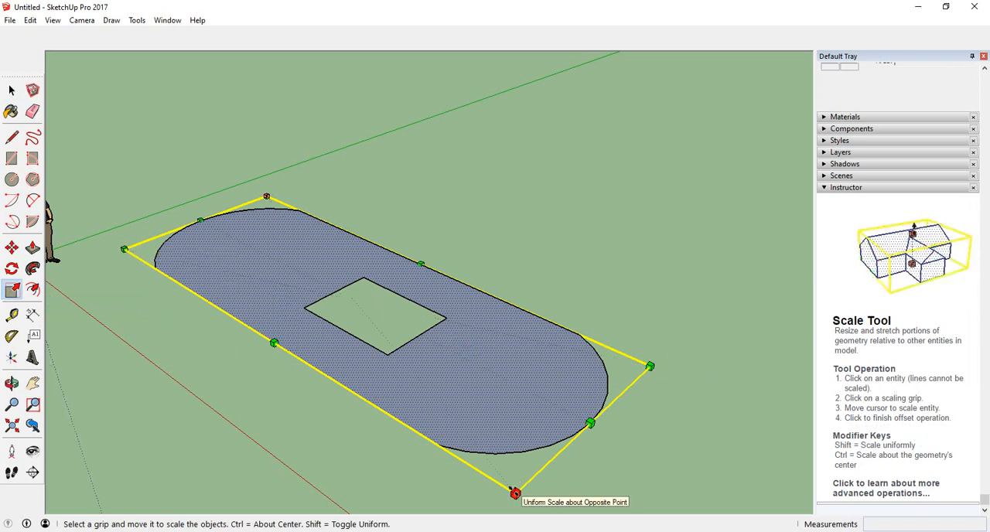
{"action": "scroll", "coordinate": [443, 341], "scroll_direction": "down", "scroll_amount": 2}
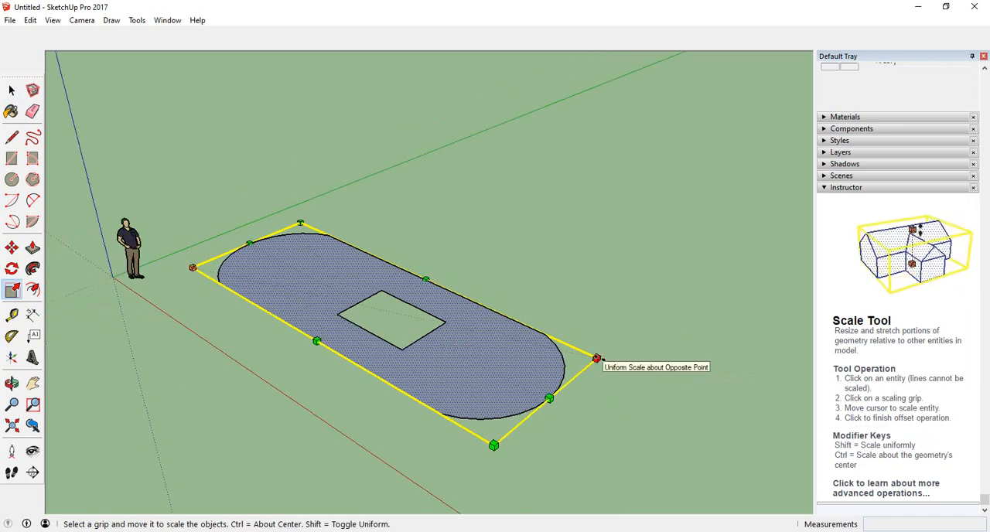
{"action": "left_click", "coordinate": [597, 358]}
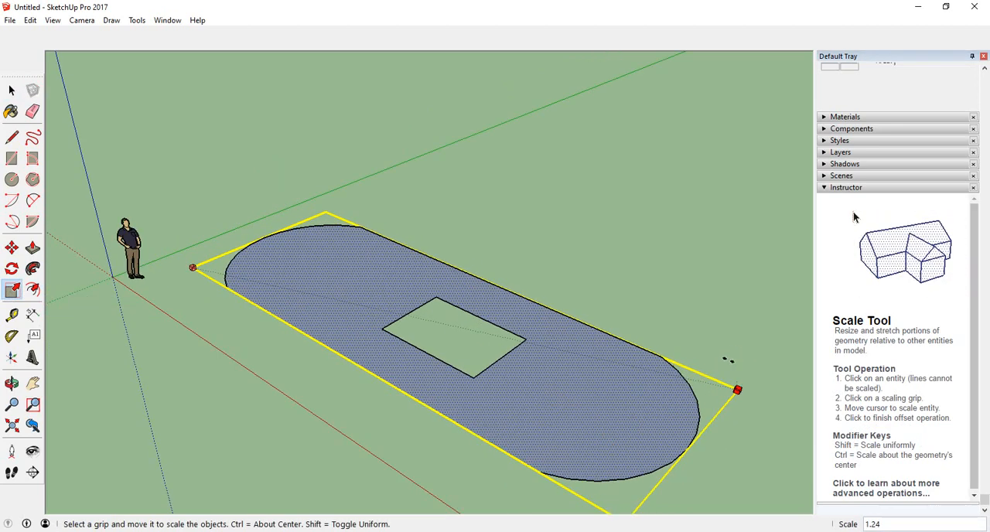
{"action": "scroll", "coordinate": [680, 354], "scroll_direction": "down", "scroll_amount": 2}
{"action": "scroll", "coordinate": [674, 362], "scroll_direction": "down", "scroll_amount": 3}
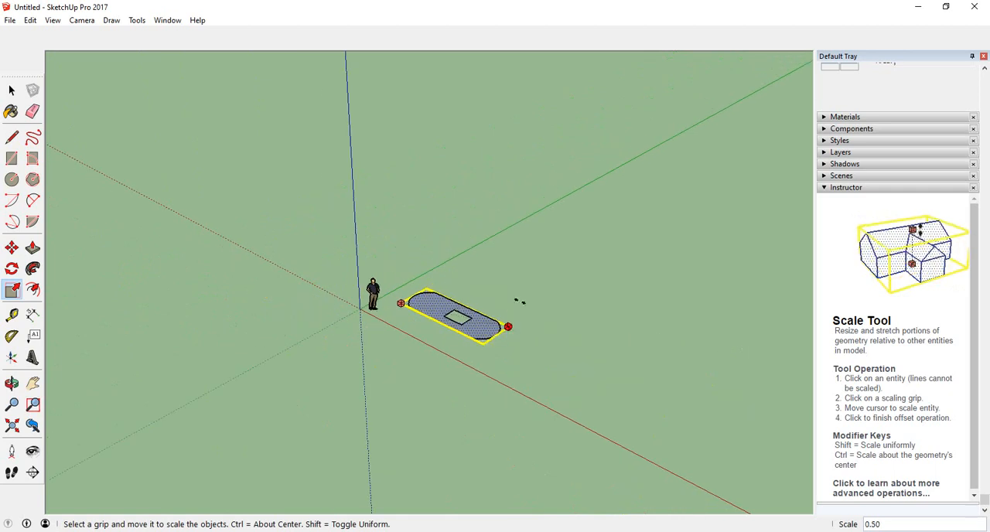
{"action": "mouse_move", "coordinate": [520, 302]}
{"action": "middle_mouse_down"}
{"action": "mouse_move", "coordinate": [508, 289]}
{"action": "mouse_move", "coordinate": [372, 271]}
{"action": "mouse_move", "coordinate": [534, 298]}
{"action": "middle_mouse_up"}
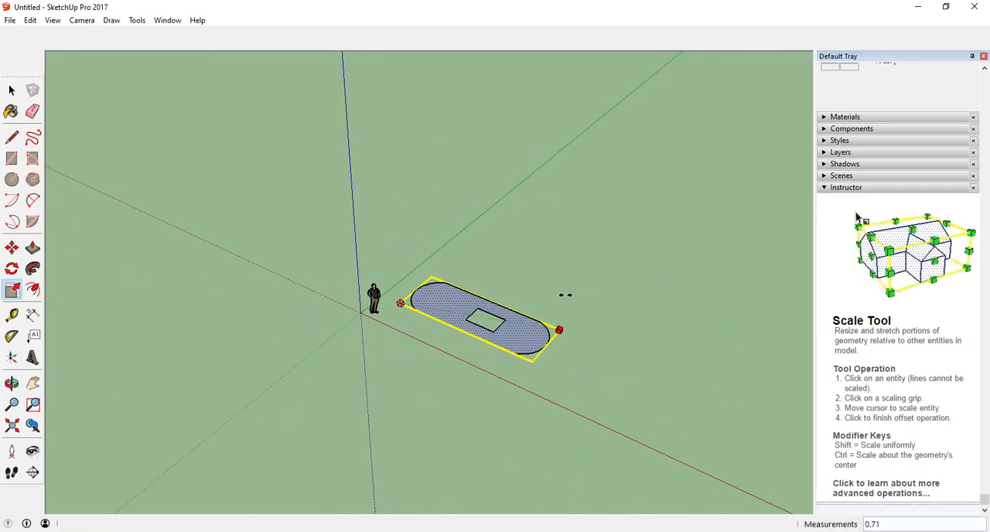
{"action": "scroll", "coordinate": [190, 434], "scroll_direction": "down", "scroll_amount": 4}
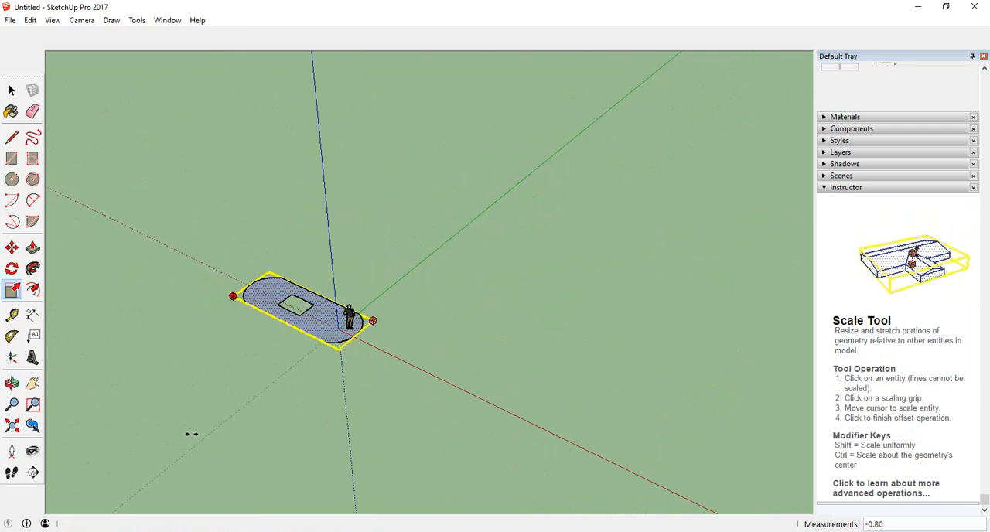
{"action": "scroll", "coordinate": [615, 289], "scroll_direction": "up", "scroll_amount": 1}
{"action": "scroll", "coordinate": [548, 223], "scroll_direction": "down", "scroll_amount": 3}
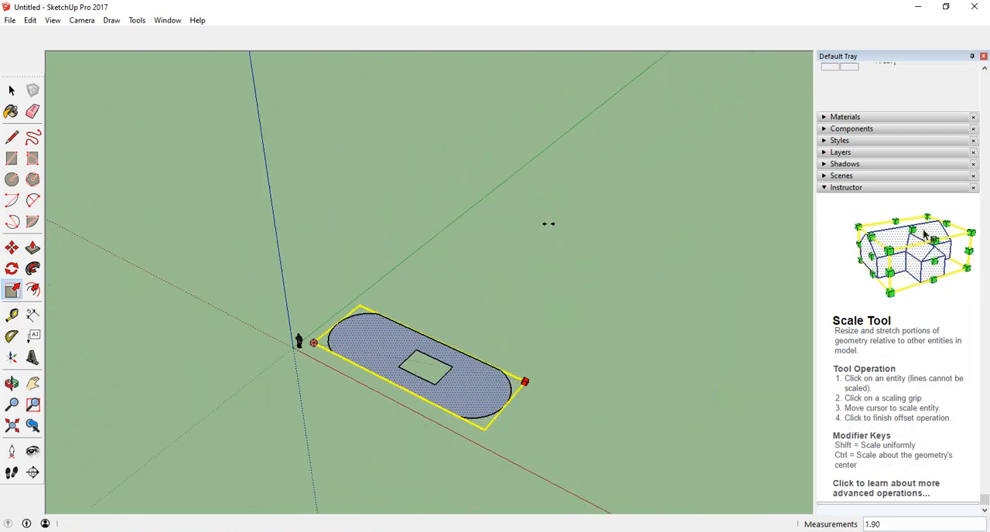
{"action": "scroll", "coordinate": [583, 287], "scroll_direction": "up", "scroll_amount": 4}
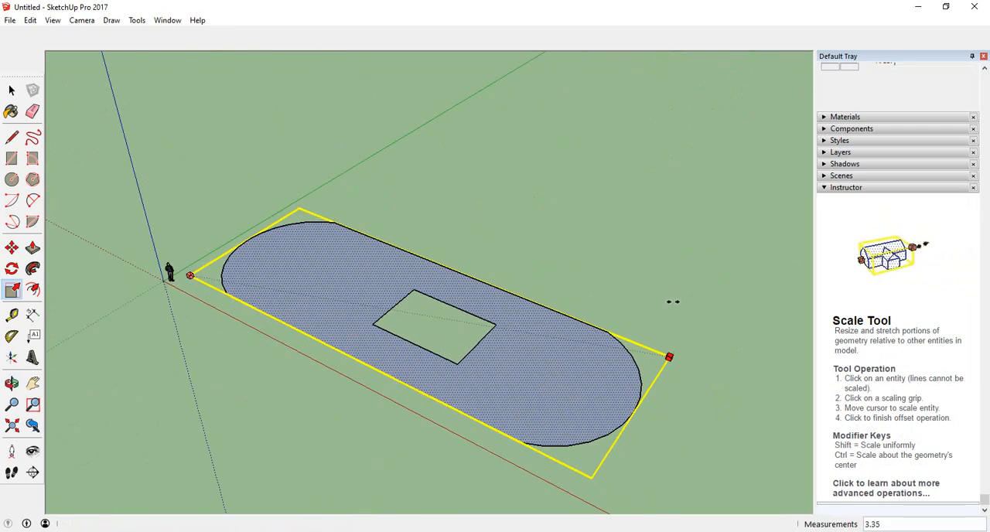
{"action": "left_click", "coordinate": [645, 314]}
Widen the face along the green axis by scaling its long side to a factor of 1.86.
{"action": "middle_click_drag", "start_coordinate": [707, 397], "coordinate": [696, 416]}
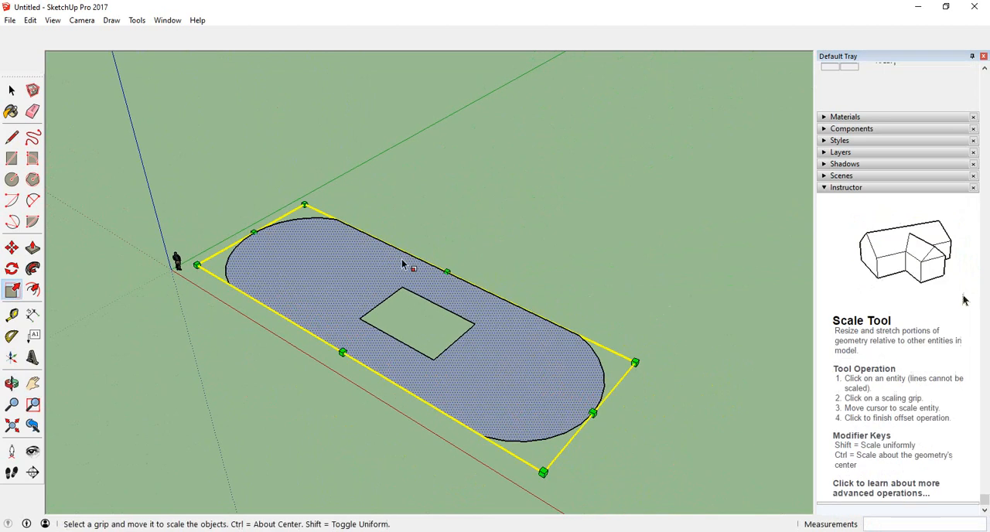
{"action": "left_click", "coordinate": [446, 271]}
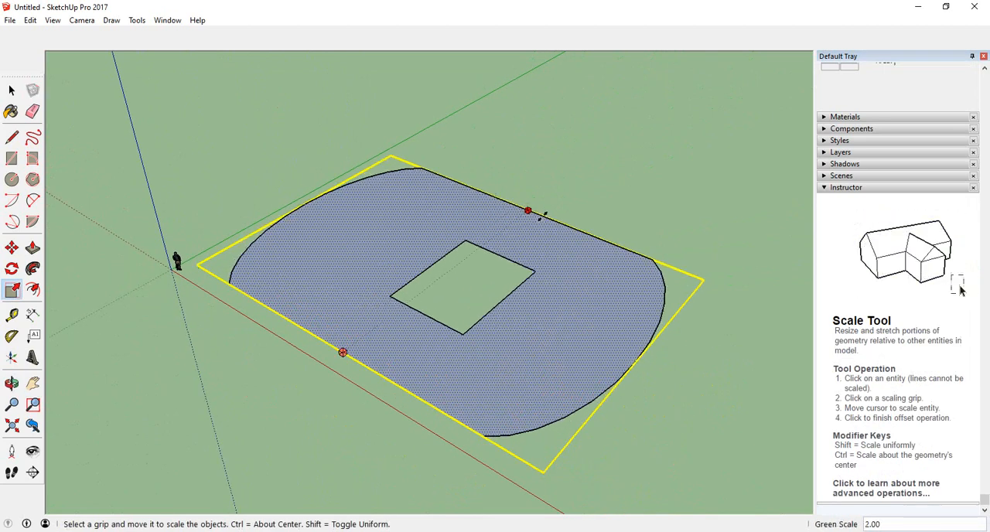
{"action": "left_click", "coordinate": [561, 240]}
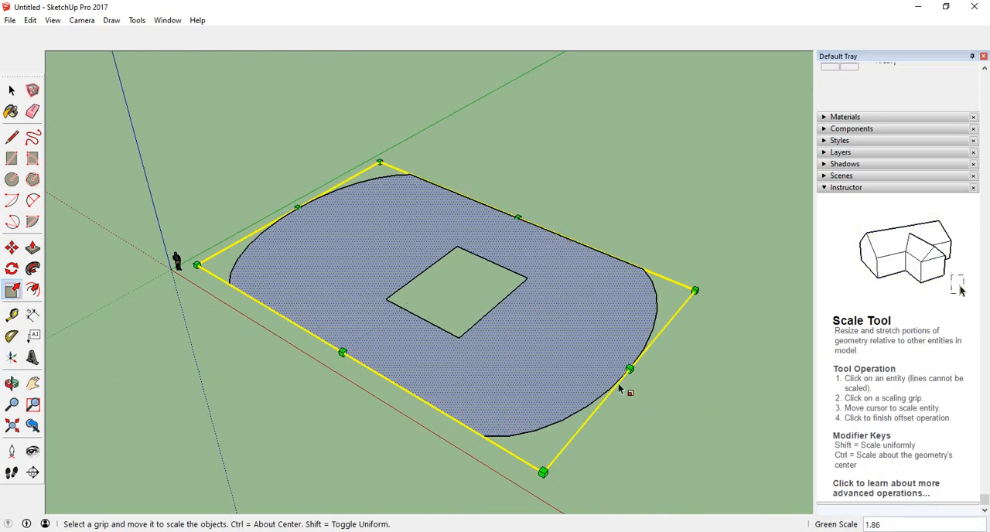
Mirror the face along the red axis by scaling its rounded end past the opposite end.
{"action": "scroll", "coordinate": [386, 312], "scroll_direction": "down", "scroll_amount": 2}
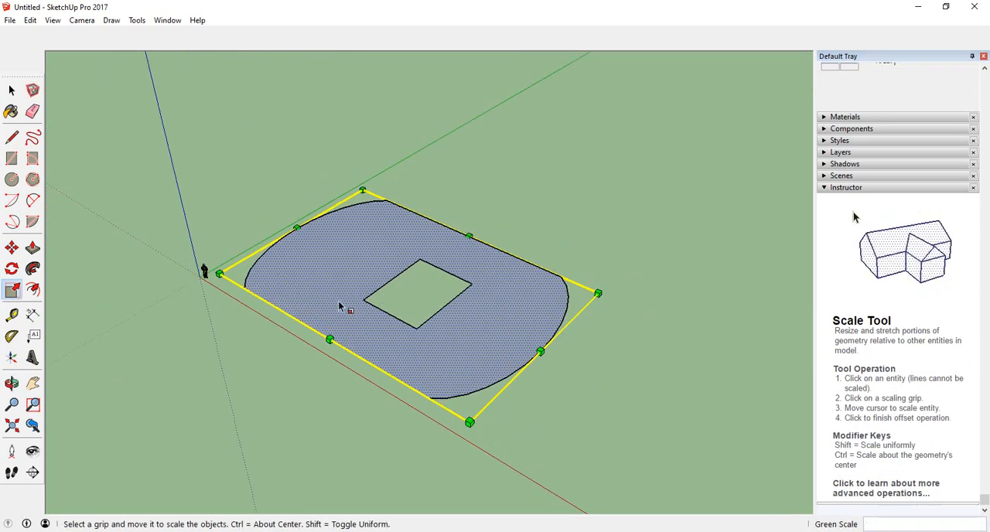
{"action": "left_click", "coordinate": [542, 352]}
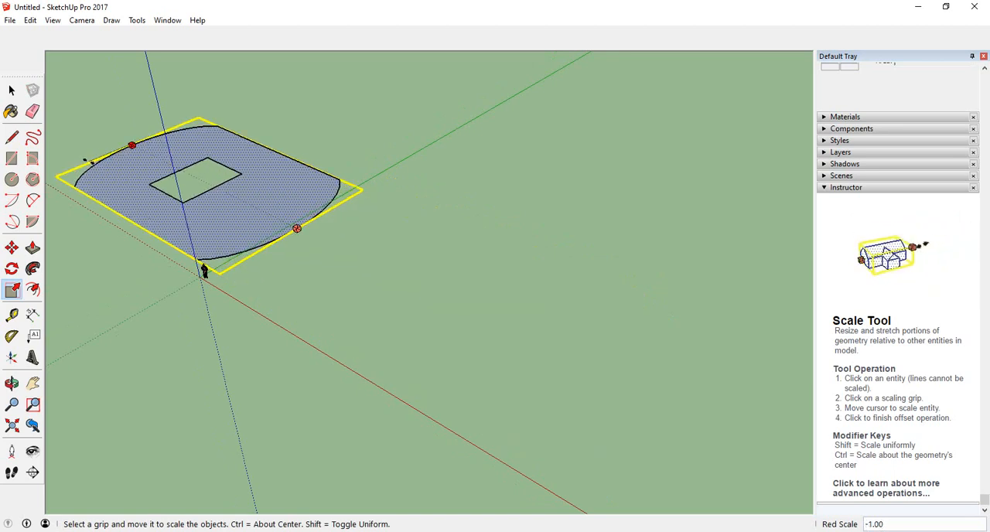
{"action": "left_click", "coordinate": [87, 122]}
Flip the face back to the positive red side with another negative red-axis scale.
{"action": "middle_click_drag", "start_coordinate": [181, 250], "coordinate": [185, 304]}
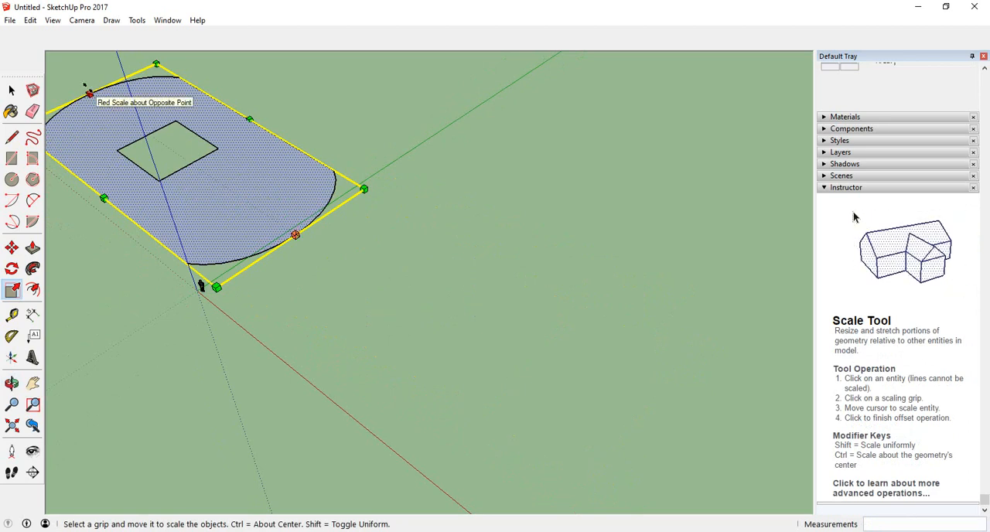
{"action": "left_click", "coordinate": [89, 92]}
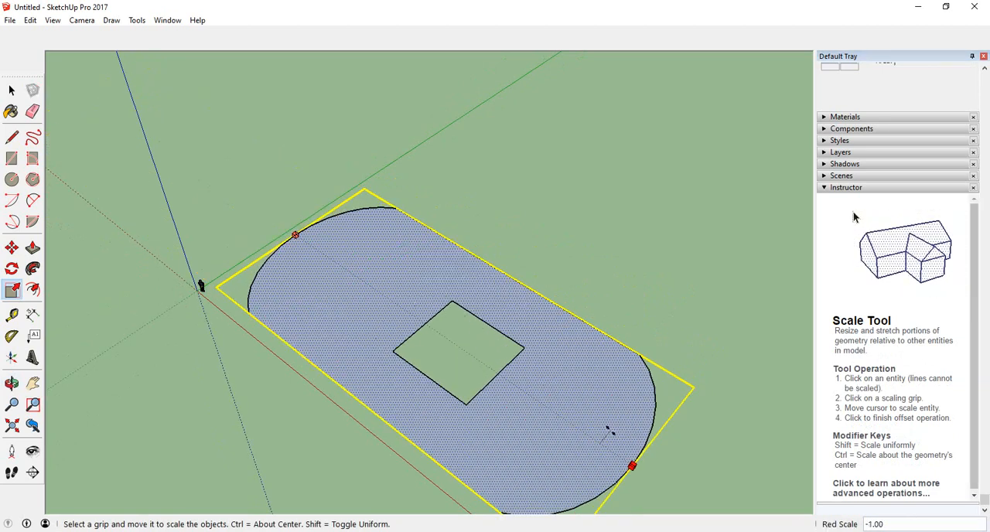
{"action": "left_click", "coordinate": [651, 457]}
{"action": "scroll", "coordinate": [441, 240], "scroll_direction": "down", "scroll_amount": 4}
{"action": "scroll", "coordinate": [405, 375], "scroll_direction": "down", "scroll_amount": 1}
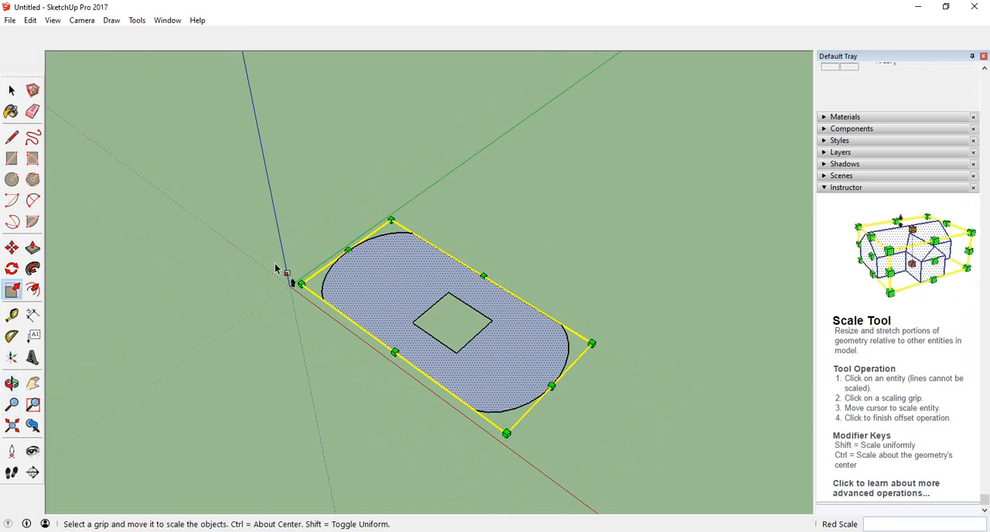
Extrude the rounded face upward by 25' 9 1/4" with Push/Pull, keeping the square opening.
{"action": "middle_click_drag", "start_coordinate": [275, 268], "coordinate": [180, 223]}
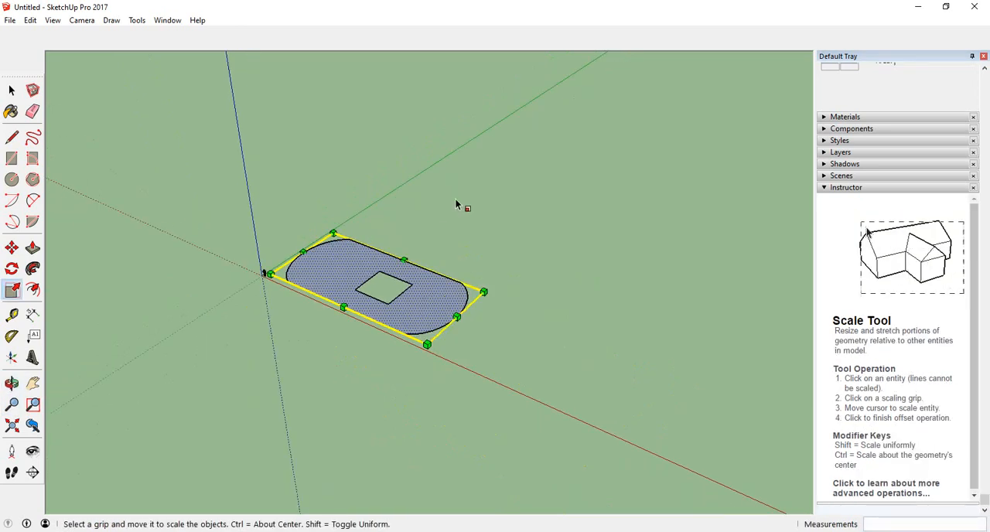
{"action": "scroll", "coordinate": [455, 204], "scroll_direction": "up", "scroll_amount": 1}
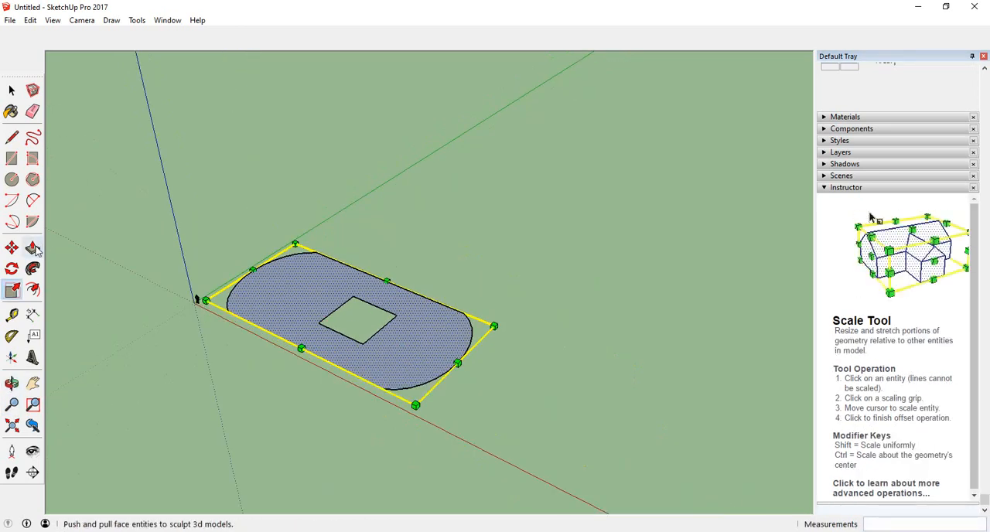
{"action": "left_click", "coordinate": [32, 248]}
{"action": "left_click", "coordinate": [323, 288]}
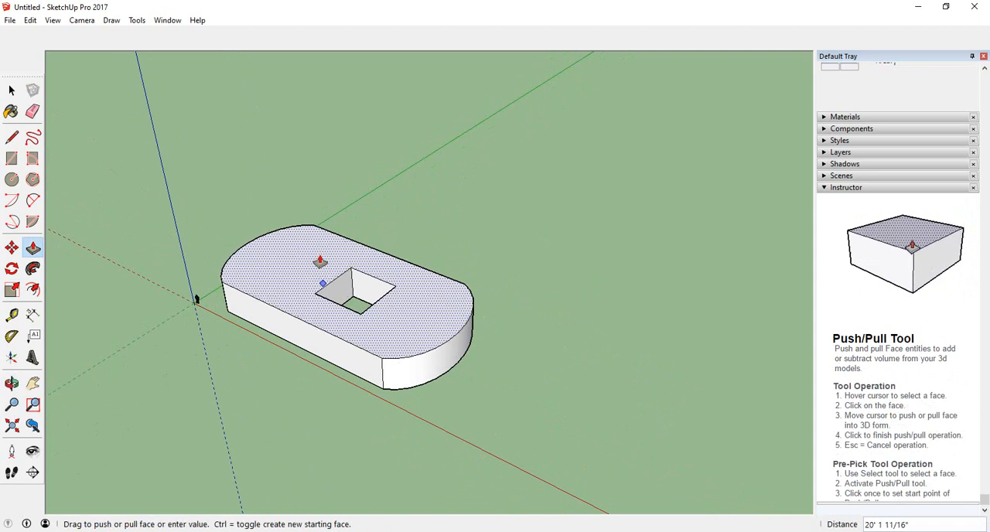
{"action": "left_click", "coordinate": [319, 254]}
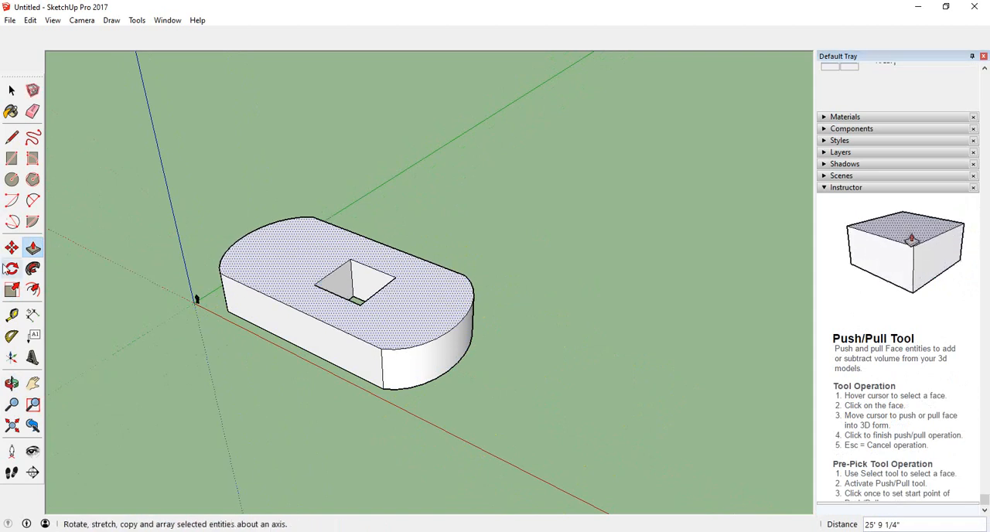
Try scaling only the block's top face along the red and green axes.
{"action": "left_click", "coordinate": [11, 290]}
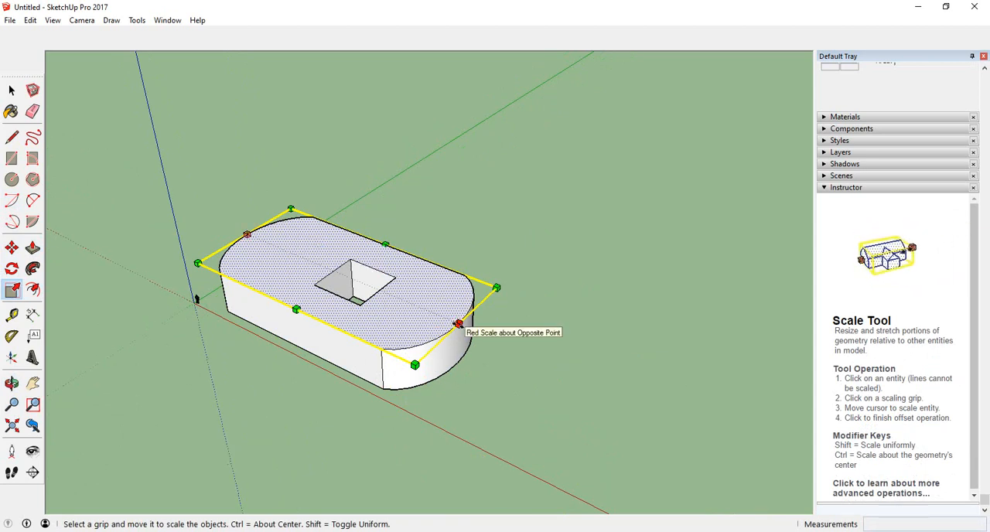
{"action": "left_click", "coordinate": [459, 324]}
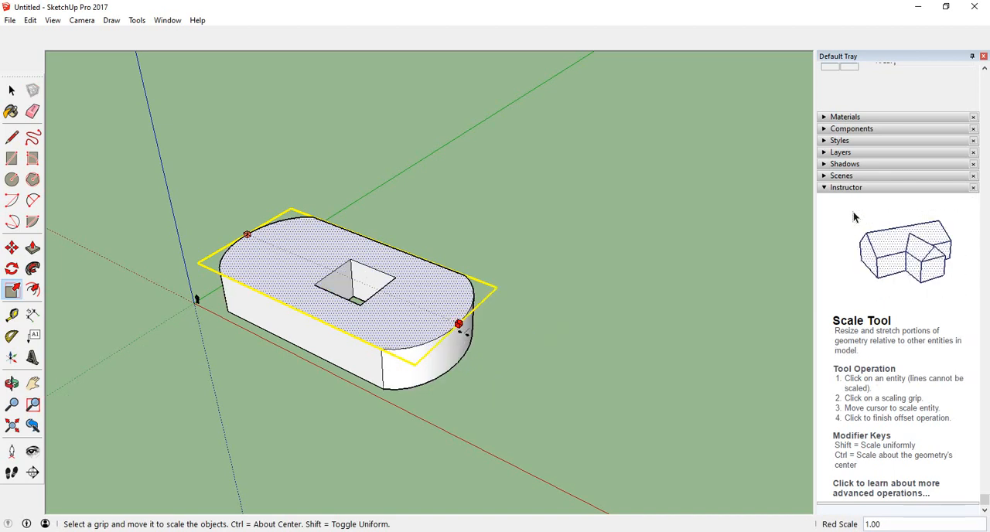
{"action": "left_click", "coordinate": [446, 321]}
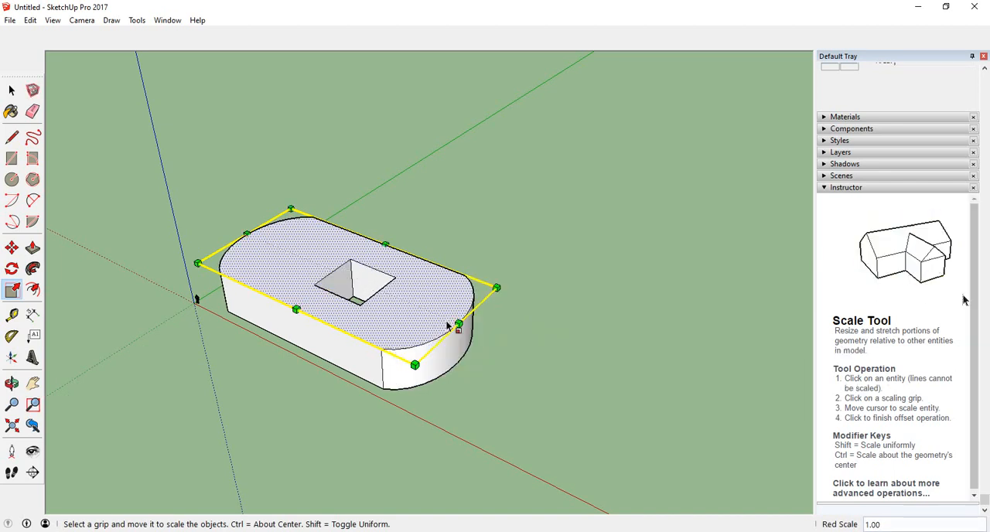
{"action": "left_click", "coordinate": [296, 310]}
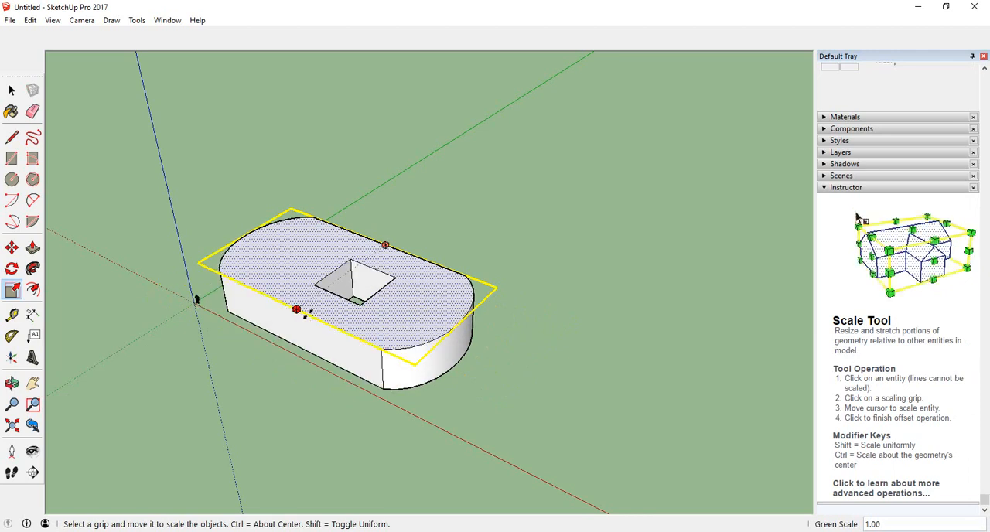
{"action": "left_click", "coordinate": [195, 290]}
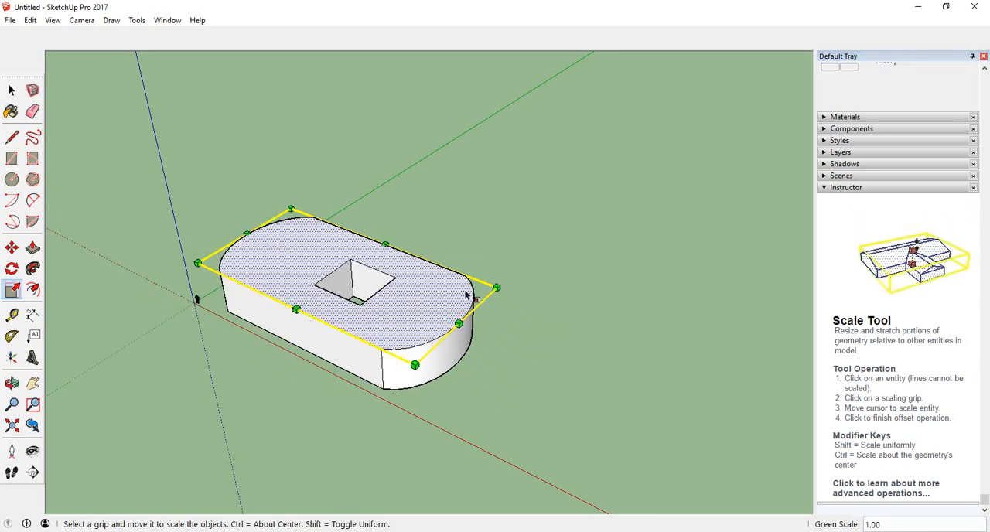
{"action": "left_click", "coordinate": [12, 91]}
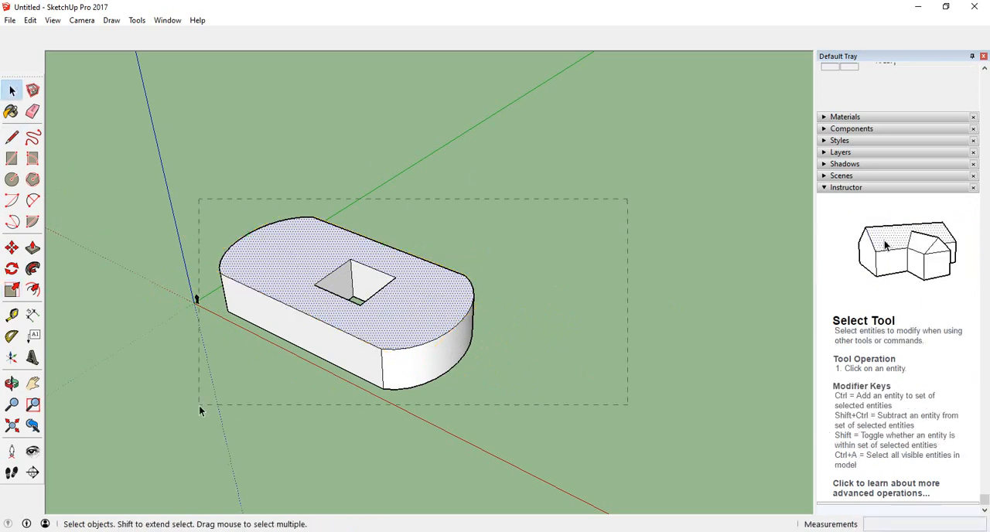
{"action": "left_click_drag", "start_coordinate": [184, 408], "coordinate": [183, 409]}
{"action": "right_click", "coordinate": [283, 269]}
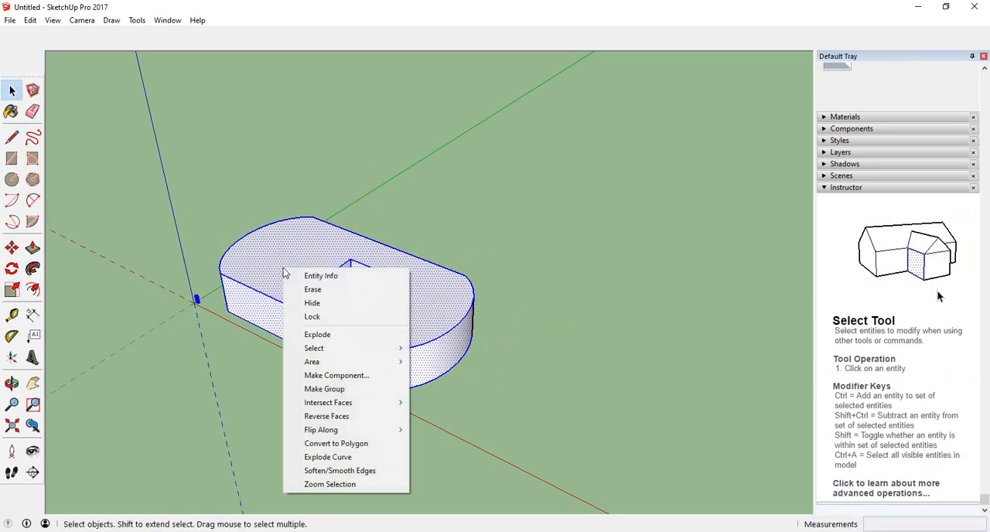
{"action": "left_click", "coordinate": [389, 146]}
{"action": "left_click", "coordinate": [391, 152]}
Select all faces and edges of the block without the human figure and make them a group.
{"action": "left_click_drag", "start_coordinate": [566, 190], "coordinate": [217, 407]}
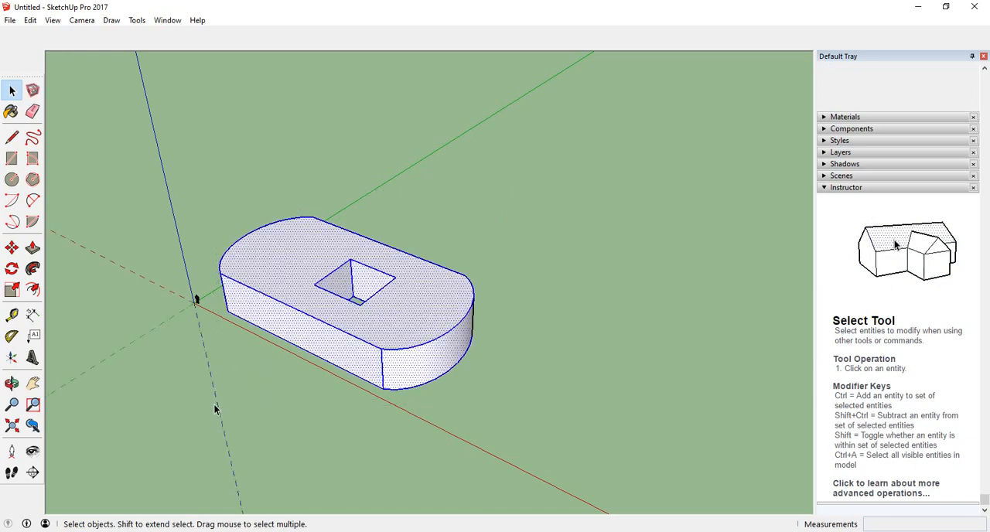
{"action": "right_click", "coordinate": [301, 253]}
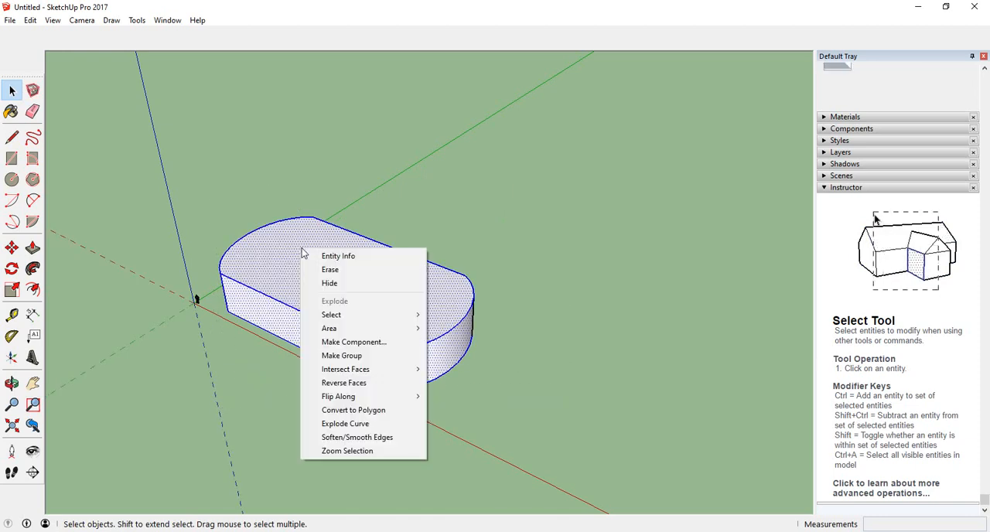
{"action": "left_click", "coordinate": [359, 355]}
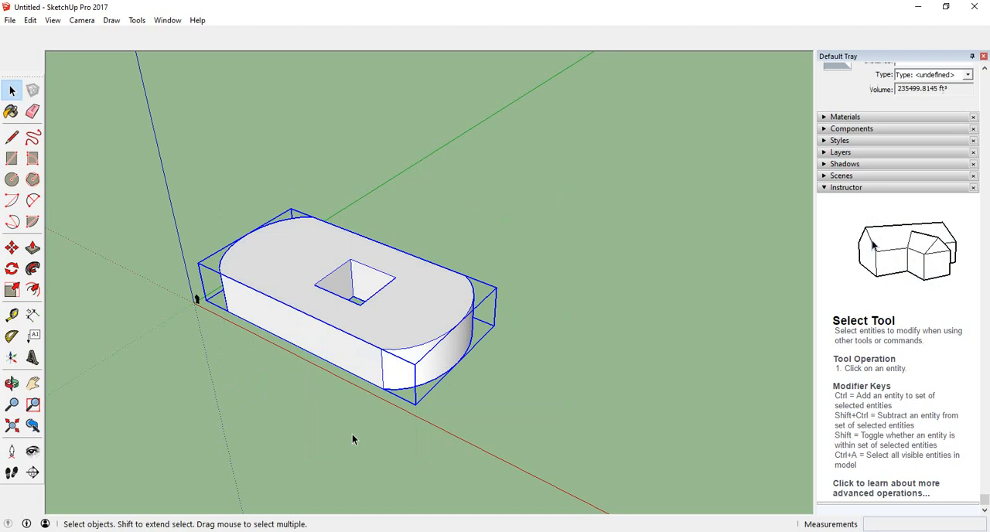
Try the grouped block's uniform, red-axis and green-axis scale grips, stretching it along the green axis.
{"action": "left_click", "coordinate": [12, 291]}
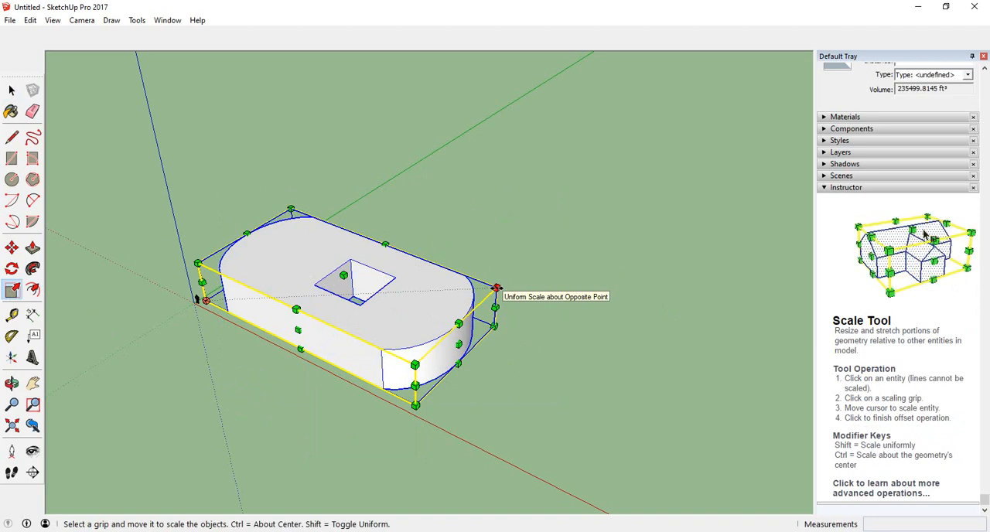
{"action": "left_click", "coordinate": [497, 287]}
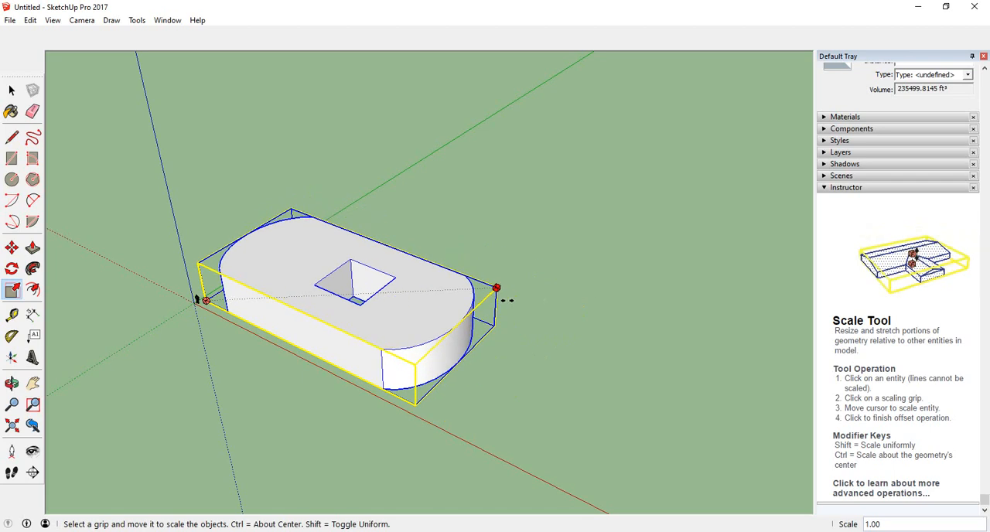
{"action": "key", "text": "Escape"}
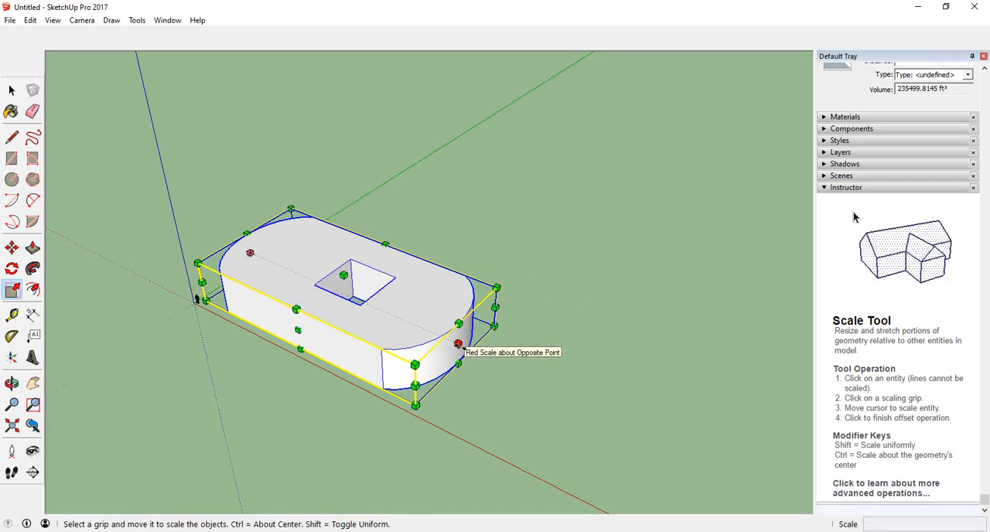
{"action": "left_click", "coordinate": [458, 344]}
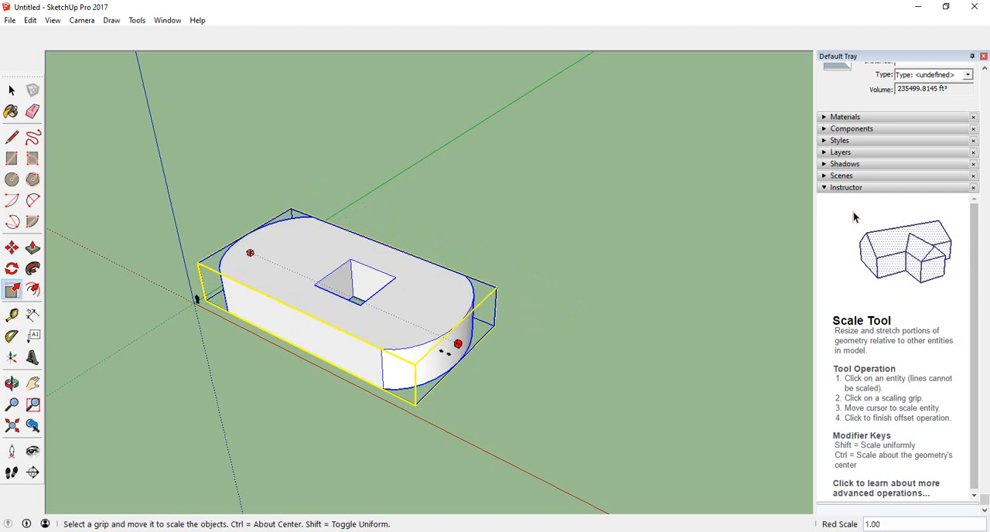
{"action": "key", "text": "Escape"}
{"action": "left_click", "coordinate": [304, 332]}
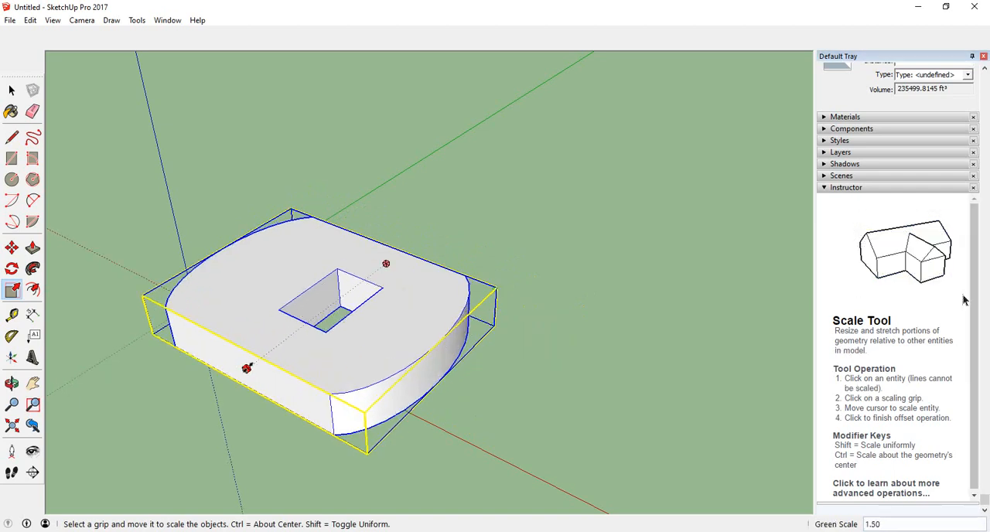
{"action": "left_click", "coordinate": [308, 325]}
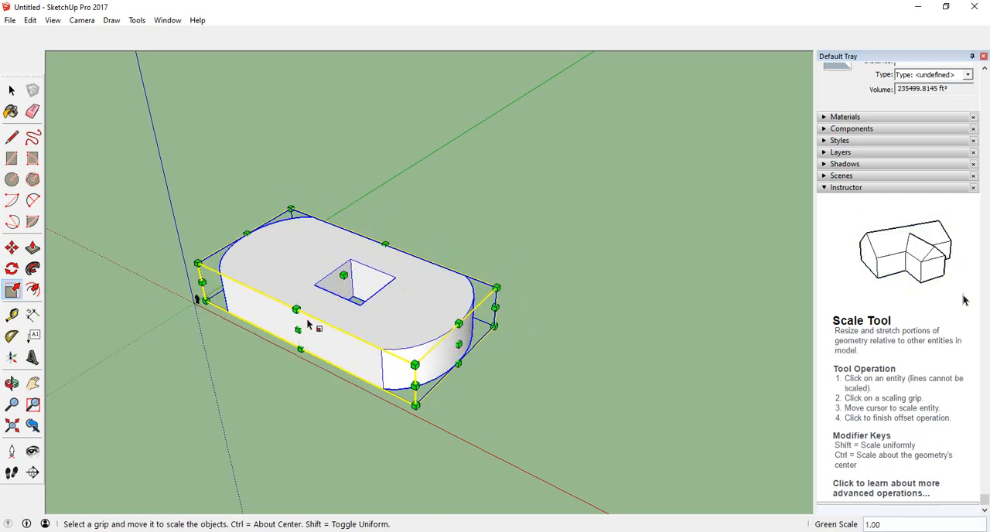
Scale the grouped block along green and blue by 1.00,1.50 from its upper front edge.
{"action": "left_click", "coordinate": [297, 311]}
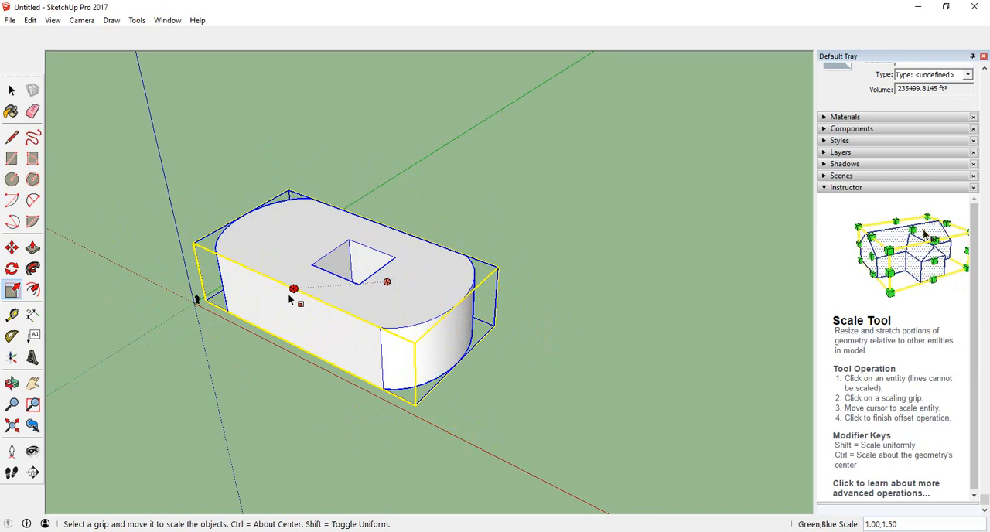
{"action": "left_click", "coordinate": [297, 306]}
{"action": "left_click", "coordinate": [477, 395]}
{"action": "middle_click_drag", "start_coordinate": [477, 394], "coordinate": [486, 362]}
{"action": "left_click", "coordinate": [434, 295]}
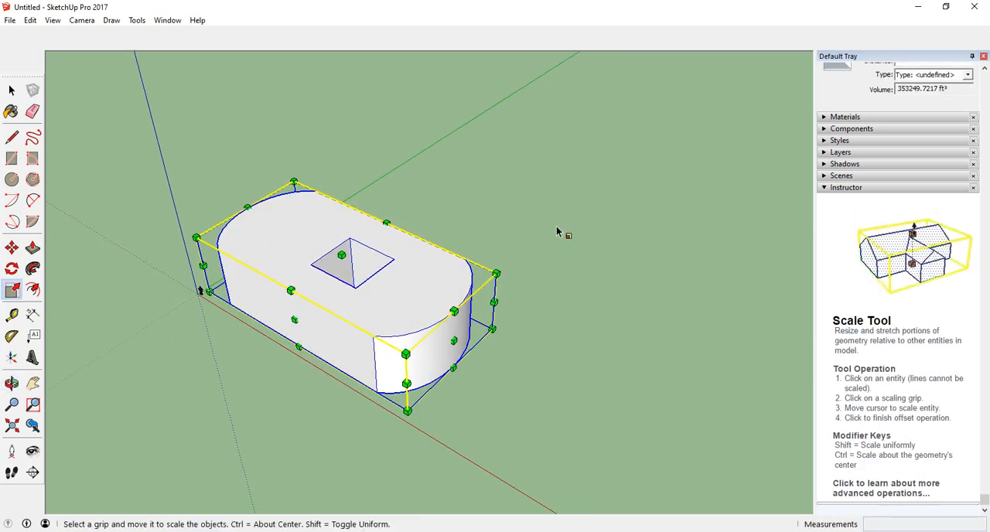
Paste a copy of the grouped block behind the original, near the green axis.
{"action": "key", "text": "ctrl+v"}
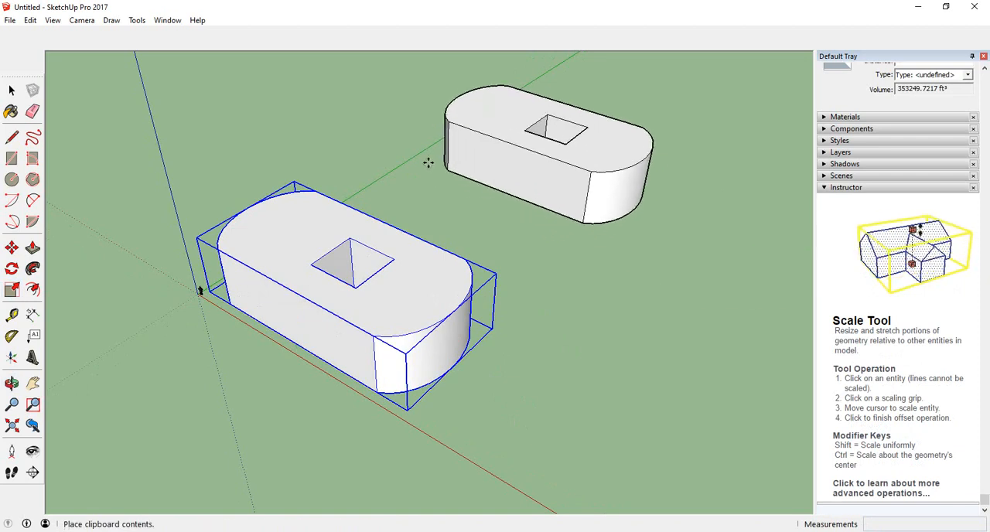
{"action": "left_click", "coordinate": [410, 159]}
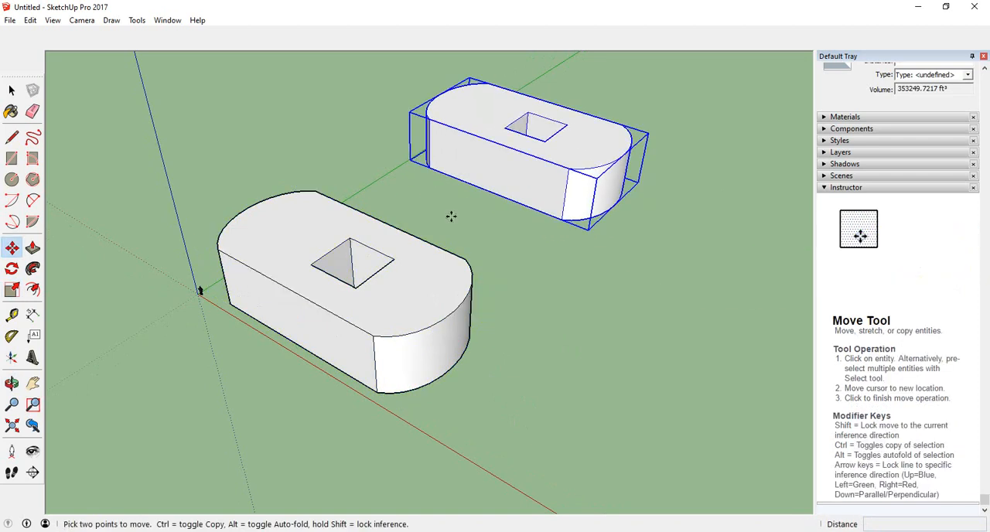
{"action": "middle_click_drag", "start_coordinate": [451, 217], "coordinate": [475, 246]}
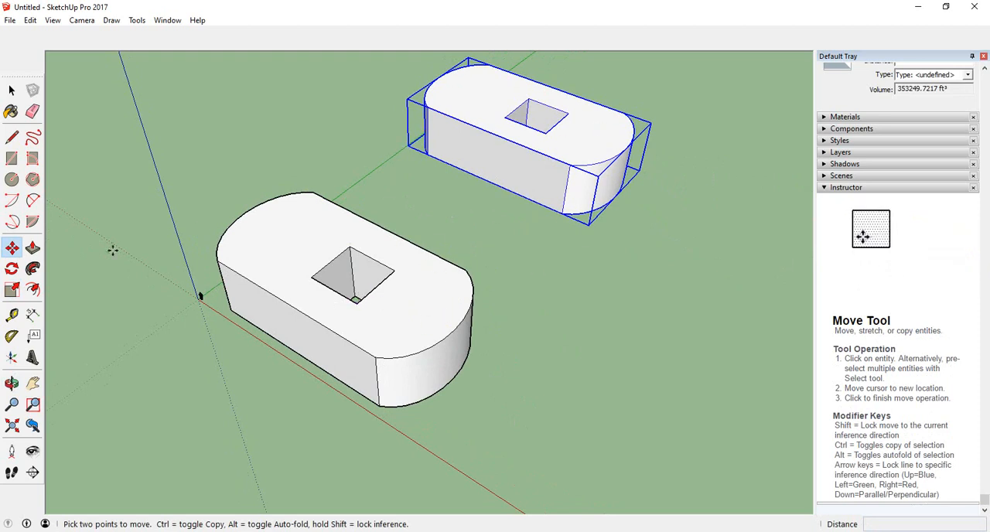
Scale the original block near the origin uniformly by 1.5 about its opposite corner.
{"action": "left_click", "coordinate": [12, 290]}
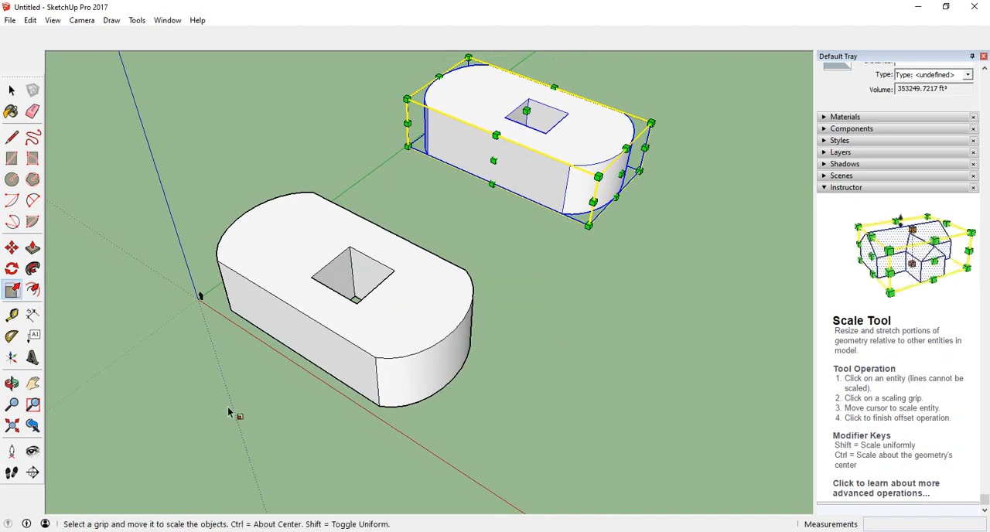
{"action": "left_click", "coordinate": [359, 325]}
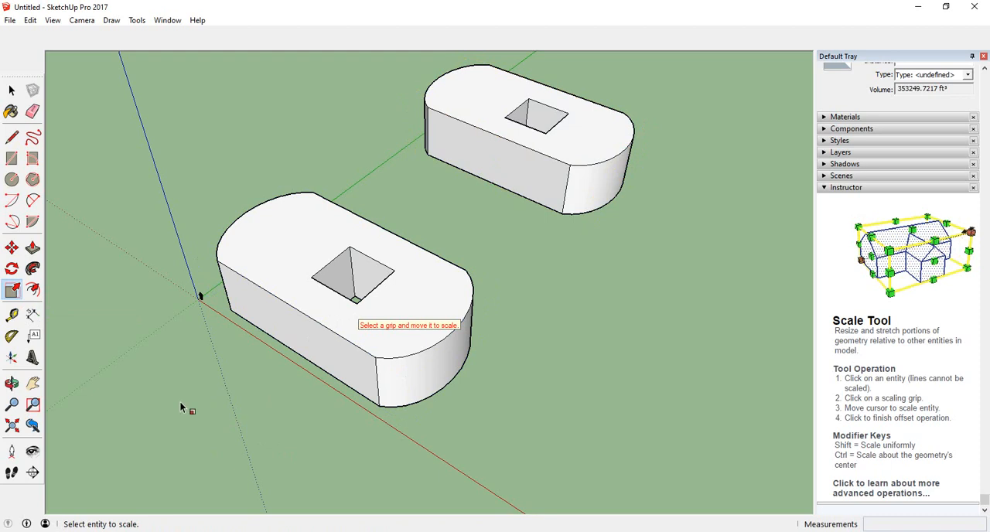
{"action": "left_click", "coordinate": [425, 315]}
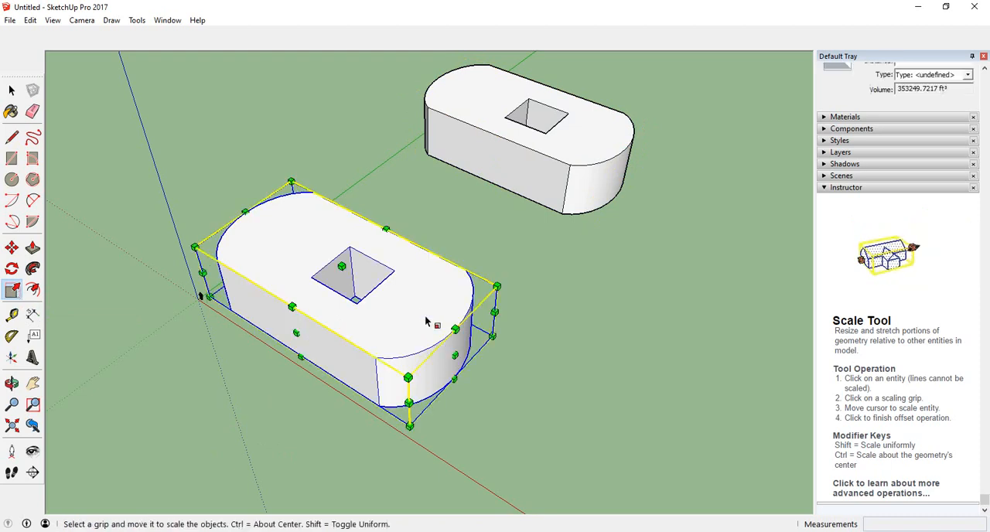
{"action": "left_click", "coordinate": [497, 286]}
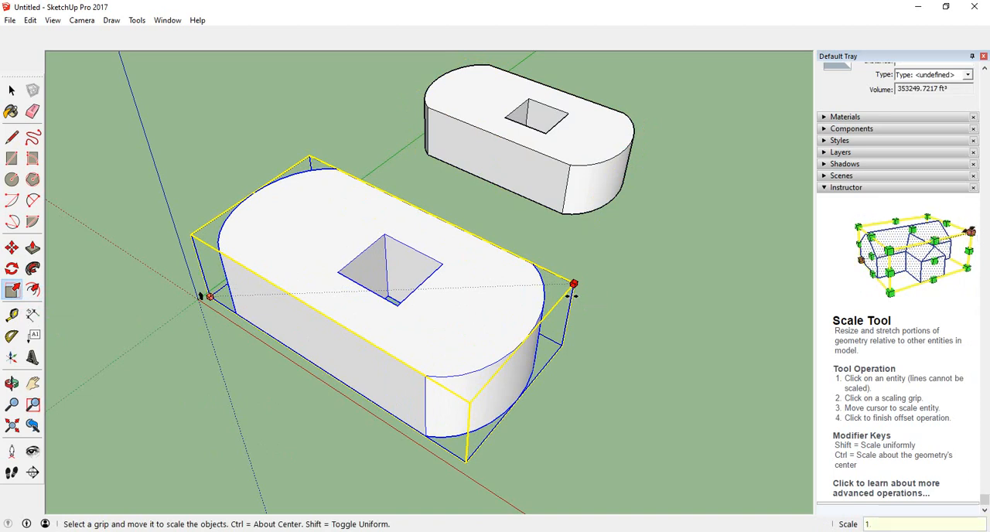
{"action": "key", "text": "Return"}
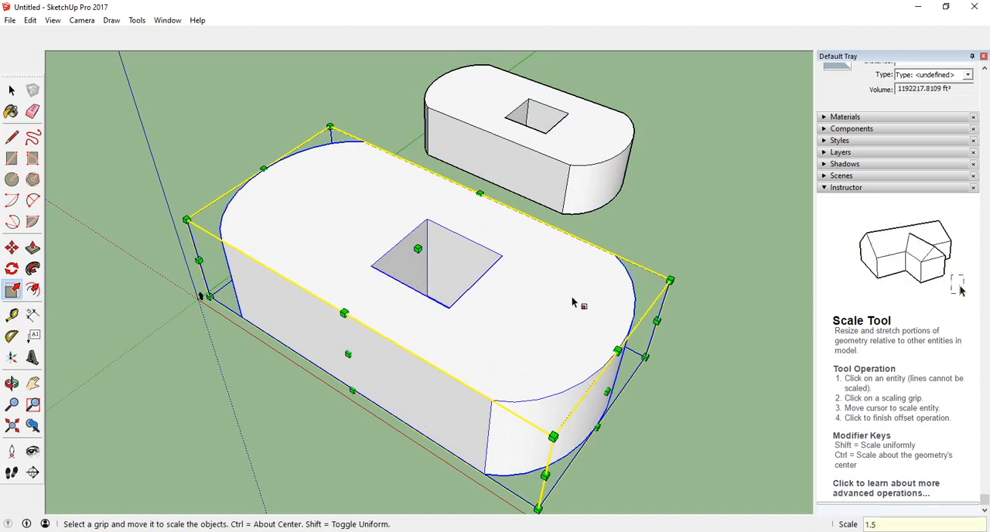
Try scaling the enlarged block along the red axis from its end face.
{"action": "middle_click_drag", "start_coordinate": [557, 290], "coordinate": [384, 267]}
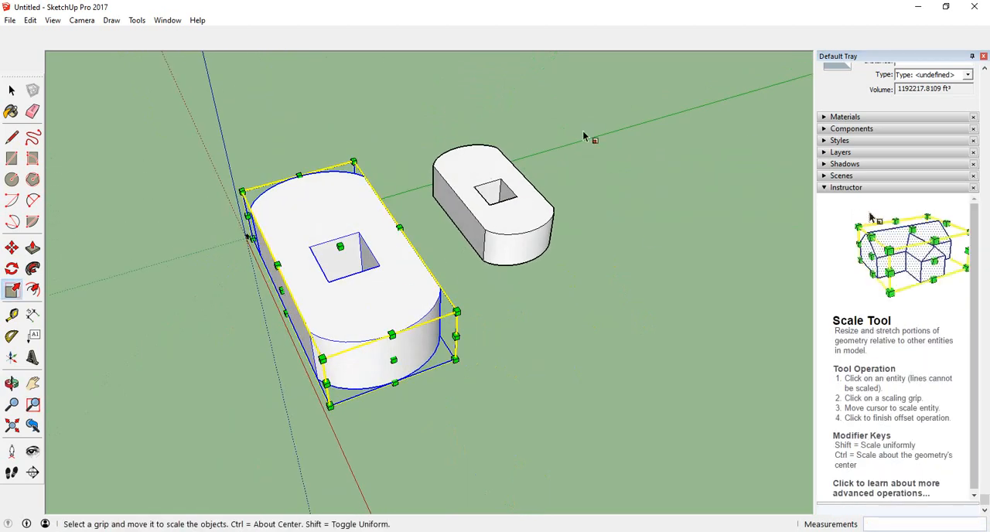
{"action": "middle_click_drag", "start_coordinate": [499, 229], "coordinate": [476, 209]}
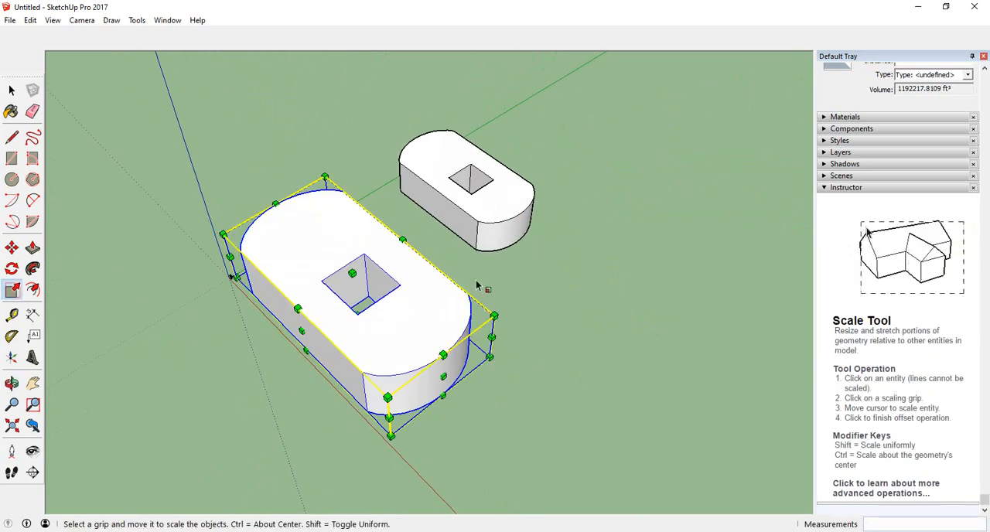
{"action": "scroll", "coordinate": [111, 241], "scroll_direction": "down", "scroll_amount": 3}
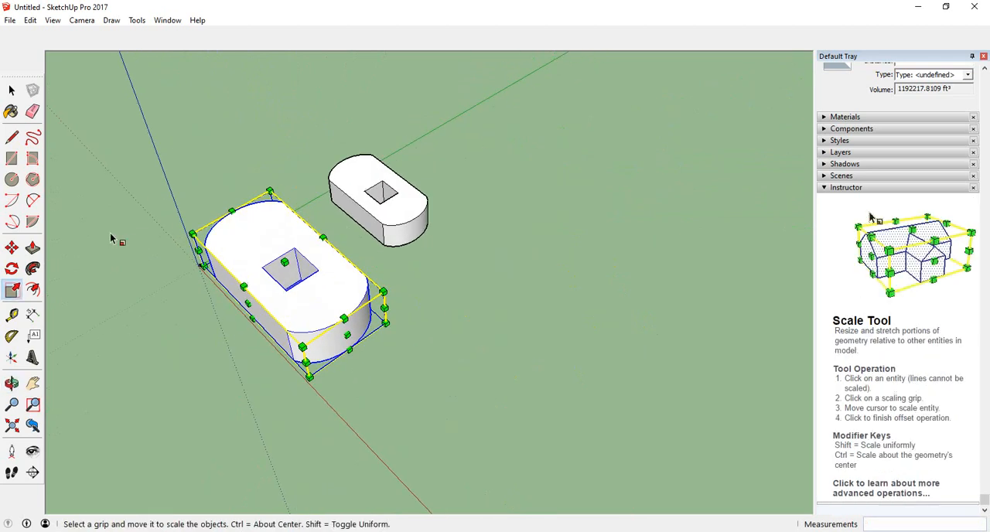
{"action": "scroll", "coordinate": [199, 315], "scroll_direction": "up", "scroll_amount": 1}
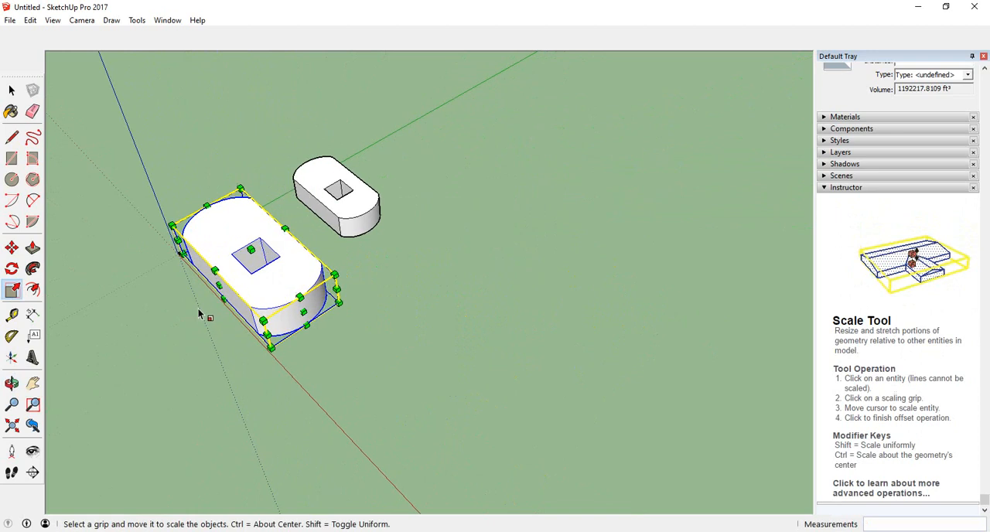
{"action": "scroll", "coordinate": [116, 256], "scroll_direction": "down", "scroll_amount": 1}
{"action": "middle_click_drag", "start_coordinate": [121, 270], "coordinate": [143, 273]}
{"action": "left_click", "coordinate": [272, 303]}
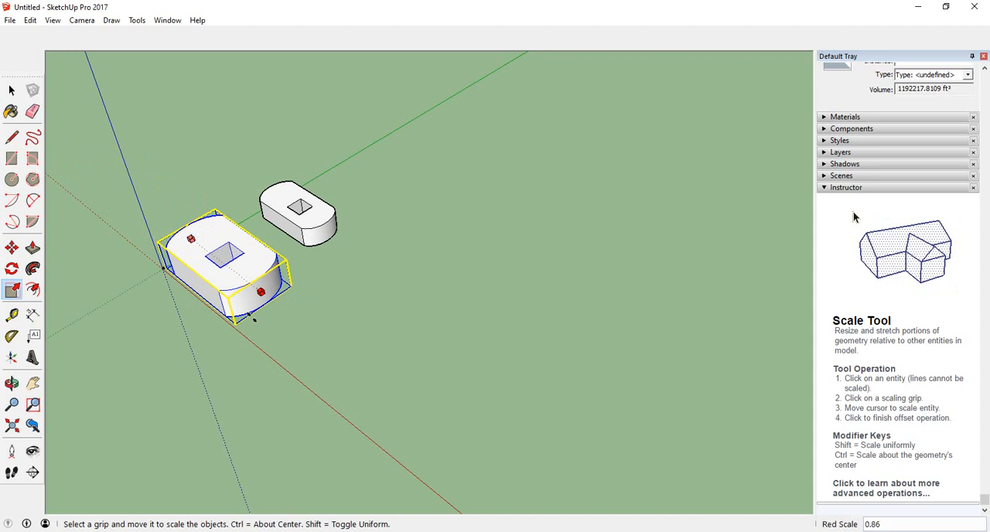
{"action": "left_click", "coordinate": [282, 352]}
Clear the block selection and draw a ground rectangle about 185' by 107' beside the enlarged block.
{"action": "scroll", "coordinate": [147, 361], "scroll_direction": "down", "scroll_amount": 1}
{"action": "scroll", "coordinate": [222, 316], "scroll_direction": "up", "scroll_amount": 3}
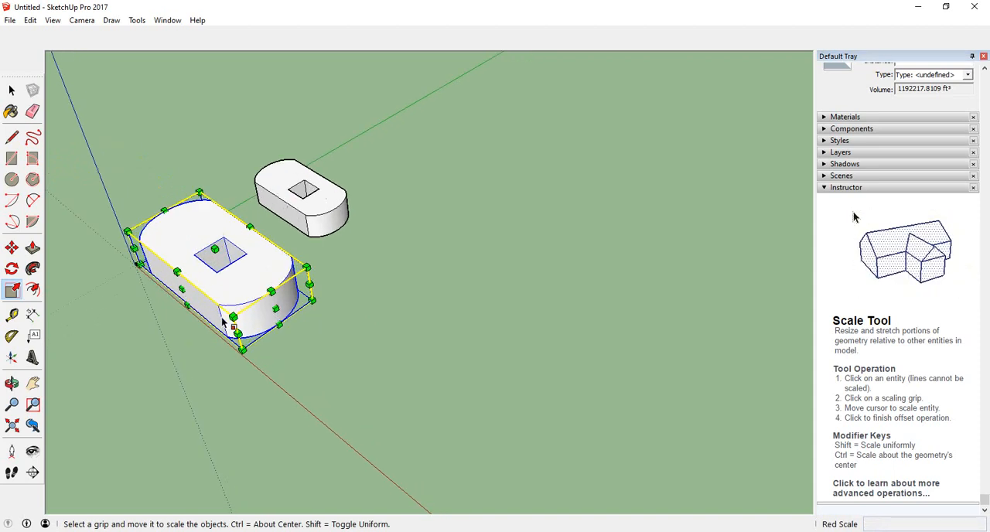
{"action": "scroll", "coordinate": [328, 244], "scroll_direction": "up", "scroll_amount": 1}
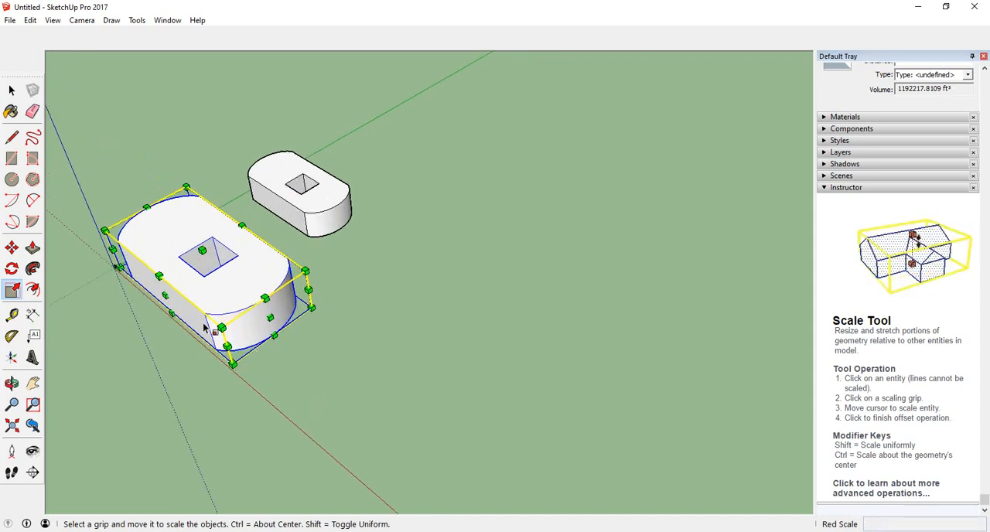
{"action": "middle_click_drag", "start_coordinate": [205, 329], "coordinate": [224, 413]}
{"action": "left_click", "coordinate": [324, 313]}
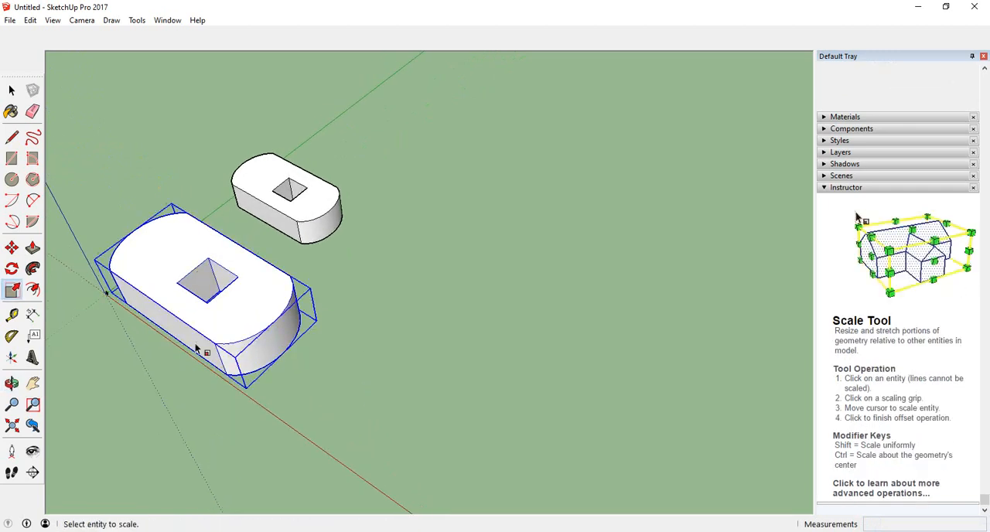
{"action": "left_click", "coordinate": [11, 159]}
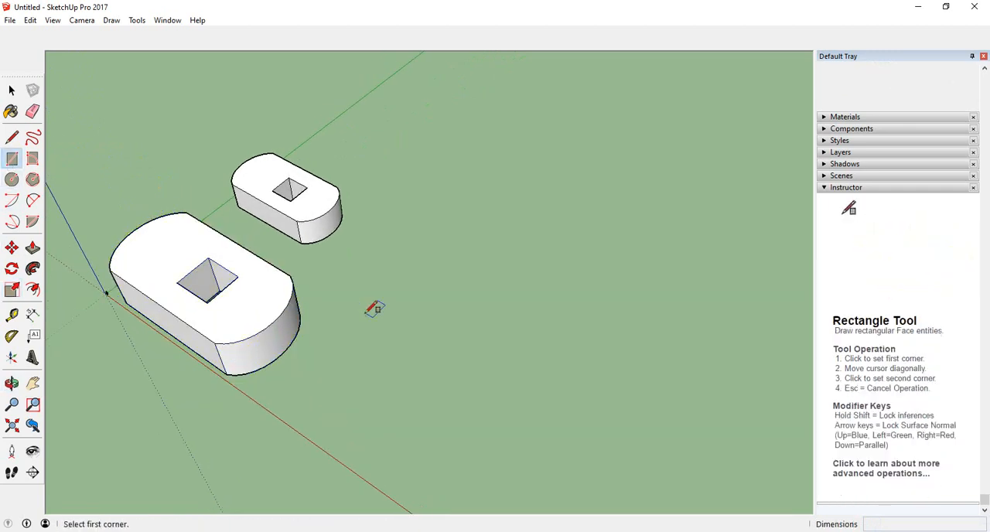
{"action": "left_click", "coordinate": [357, 304]}
{"action": "left_click", "coordinate": [432, 457]}
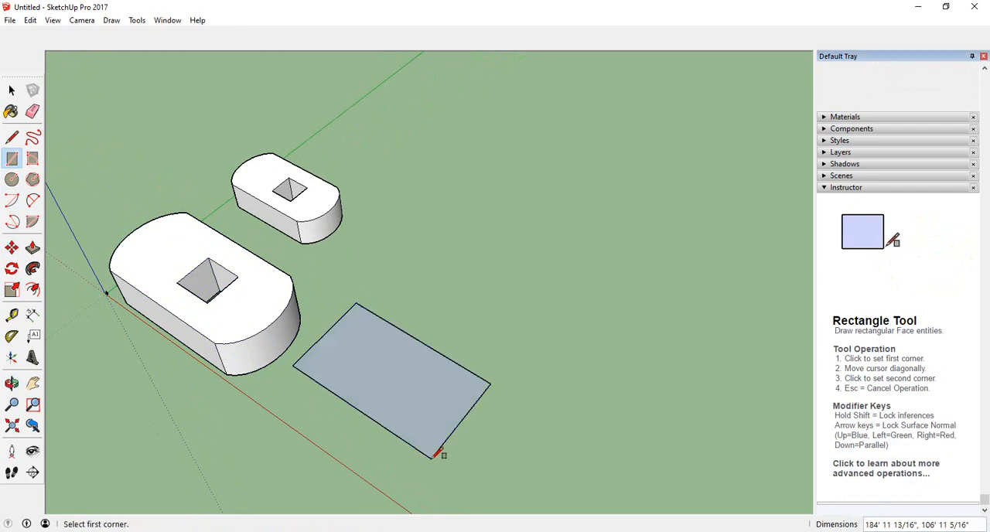
Try offsetting the new rectangle's edges inward with a distance of 5 and no unit mark.
{"action": "left_click", "coordinate": [33, 291]}
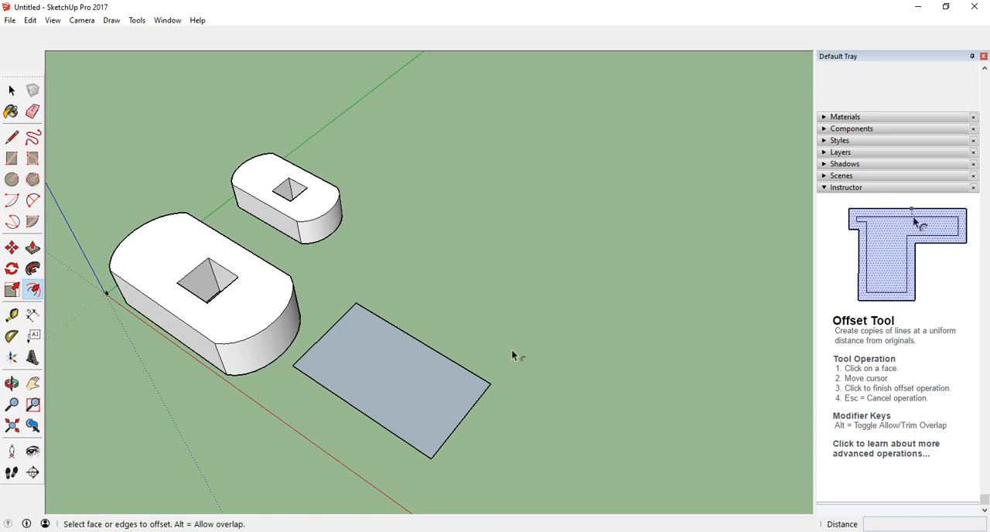
{"action": "left_click", "coordinate": [355, 349]}
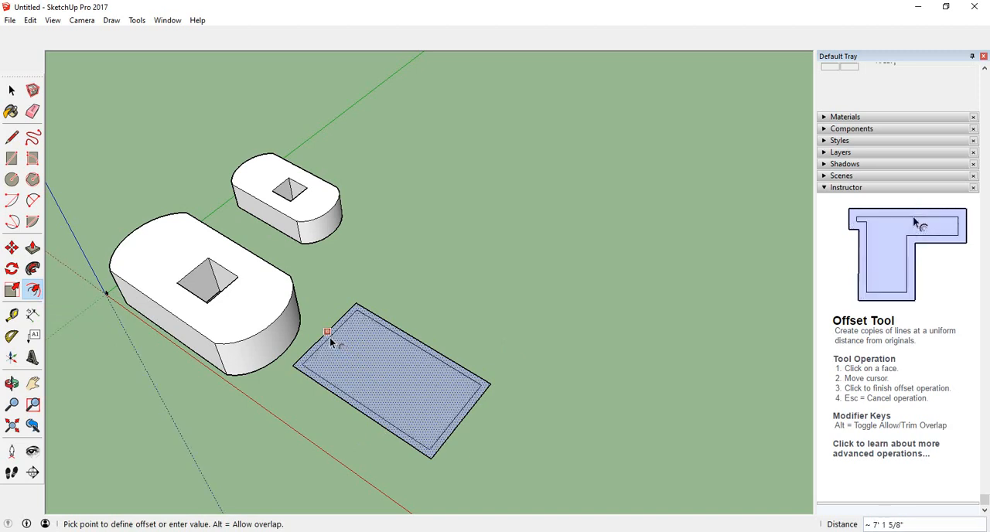
{"action": "scroll", "coordinate": [330, 340], "scroll_direction": "up", "scroll_amount": 3}
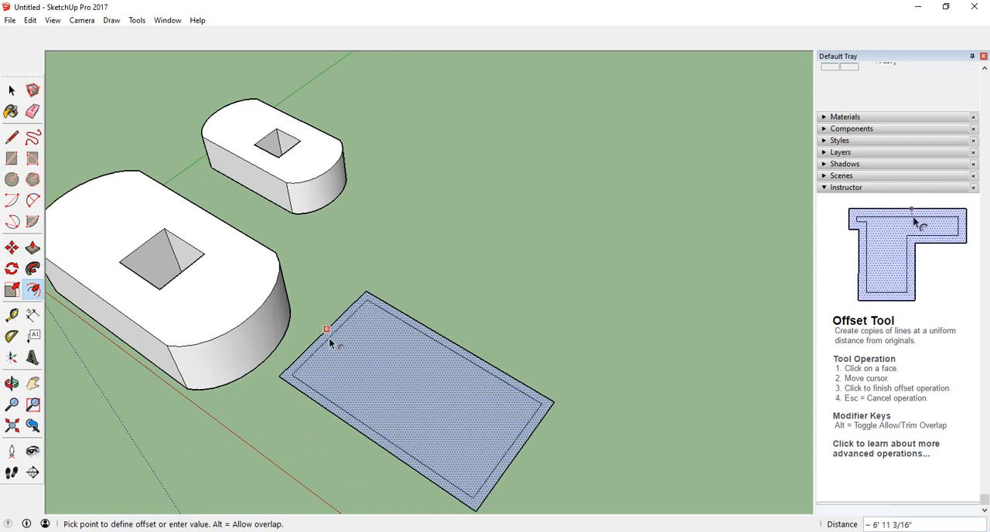
{"action": "type", "text": "5"}
{"action": "key", "text": "Return"}
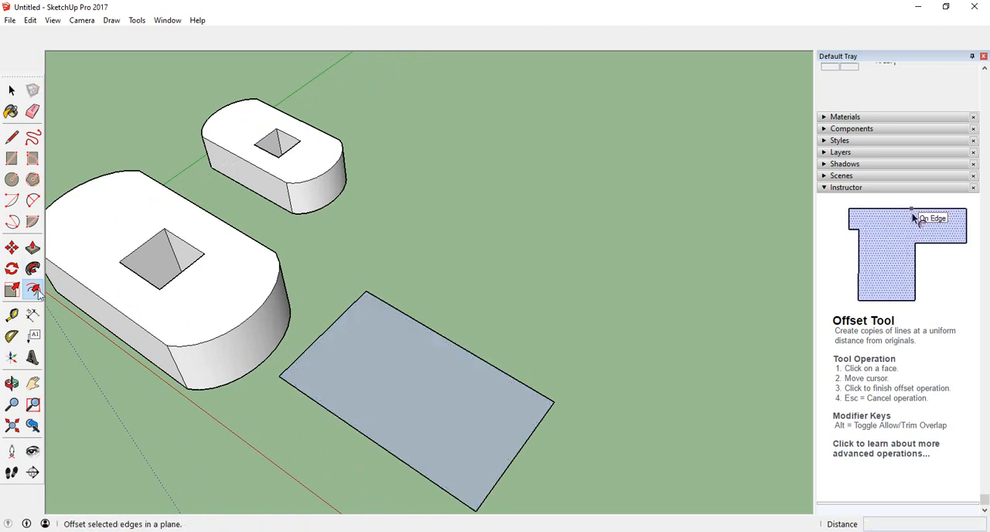
Offset the rectangle's edges inward by 5' to form a narrow border on the face.
{"action": "left_click", "coordinate": [324, 338]}
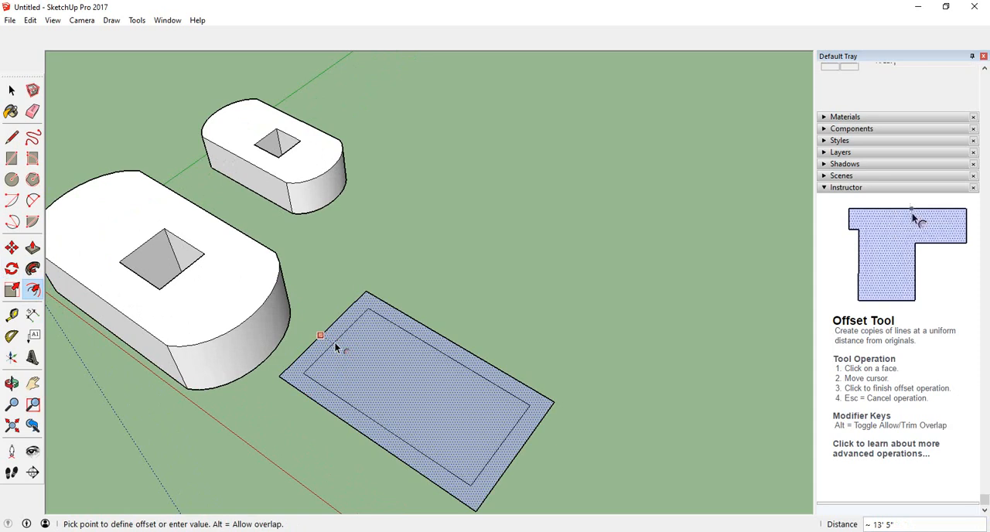
{"action": "type", "text": "'"}
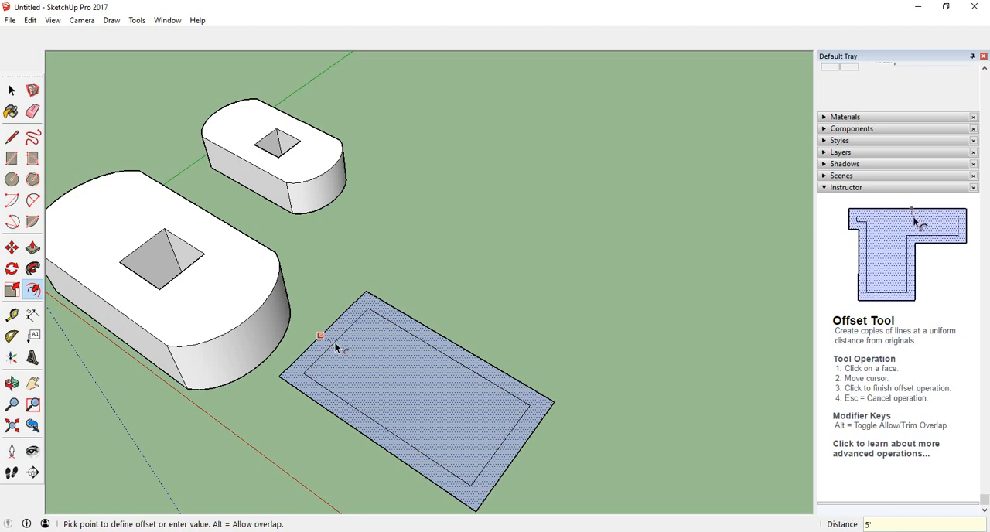
{"action": "key", "text": "Return"}
{"action": "scroll", "coordinate": [357, 366], "scroll_direction": "up", "scroll_amount": 2}
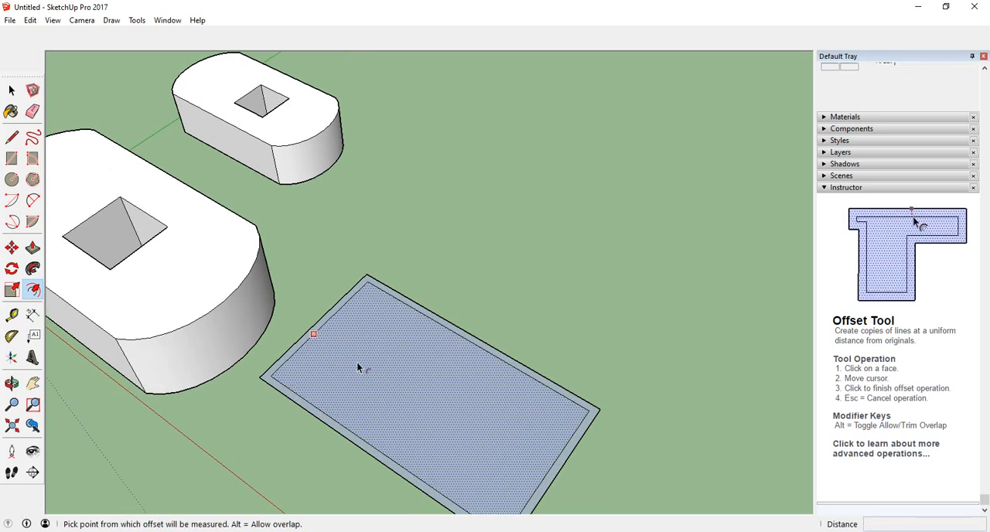
{"action": "scroll", "coordinate": [356, 362], "scroll_direction": "down", "scroll_amount": 2}
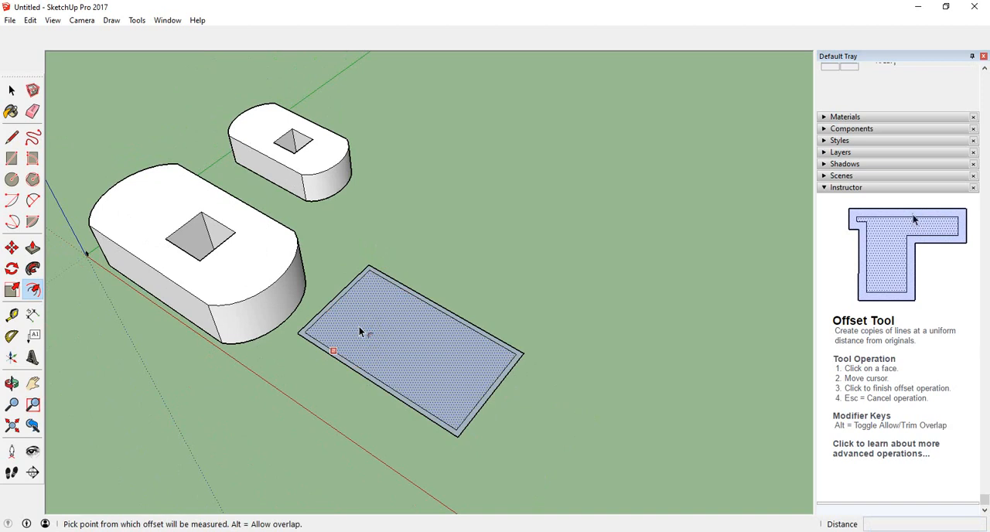
{"action": "scroll", "coordinate": [325, 315], "scroll_direction": "up", "scroll_amount": 3}
{"action": "scroll", "coordinate": [423, 317], "scroll_direction": "down", "scroll_amount": 2}
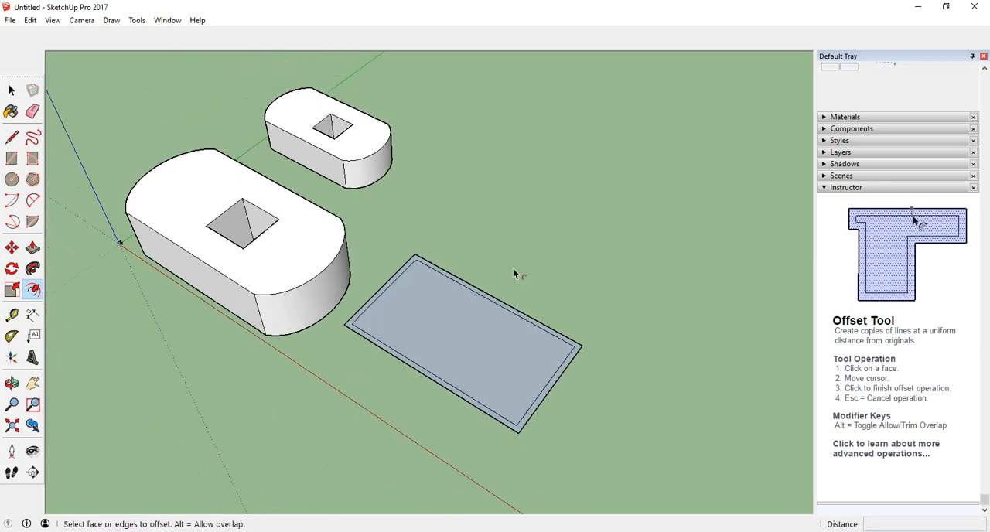
Explode the enlarged block's group into loose geometry and clear the selection.
{"action": "scroll", "coordinate": [513, 270], "scroll_direction": "down", "scroll_amount": 3}
{"action": "scroll", "coordinate": [328, 289], "scroll_direction": "up", "scroll_amount": 3}
{"action": "middle_click_drag", "start_coordinate": [311, 288], "coordinate": [328, 312]}
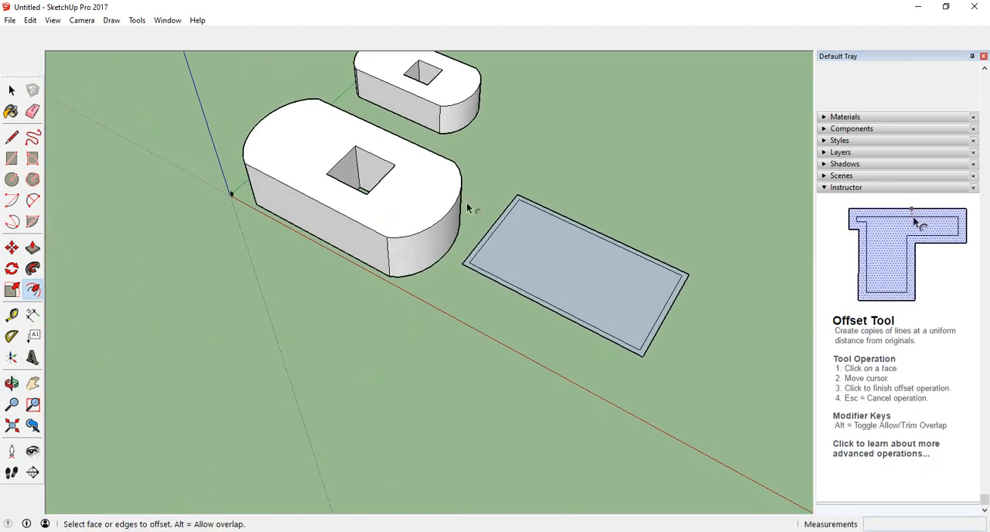
{"action": "scroll", "coordinate": [372, 271], "scroll_direction": "down", "scroll_amount": 4}
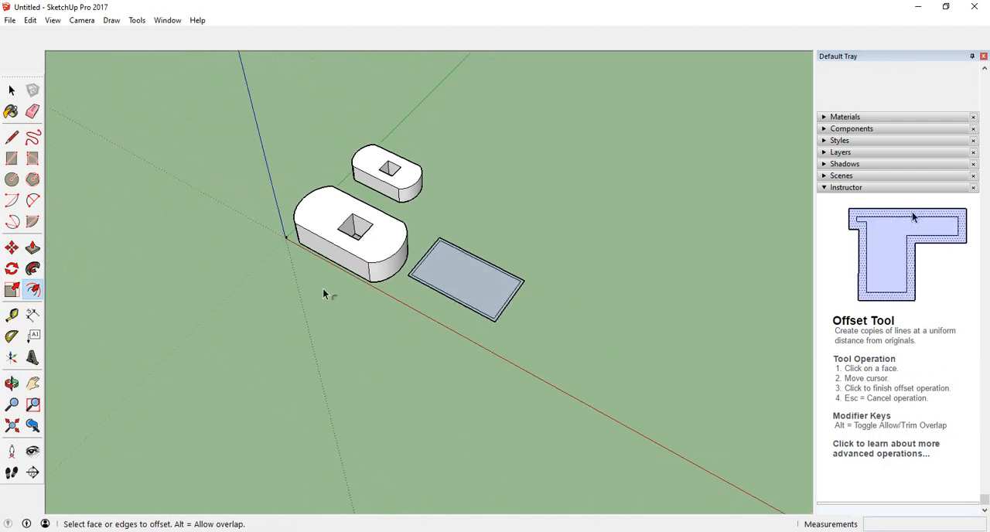
{"action": "scroll", "coordinate": [402, 213], "scroll_direction": "up", "scroll_amount": 2}
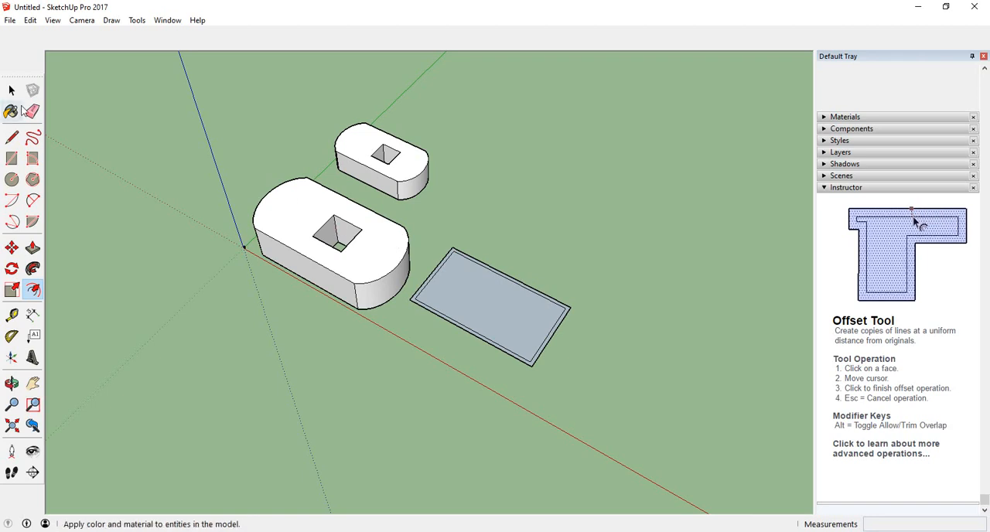
{"action": "left_click", "coordinate": [12, 91]}
{"action": "left_click", "coordinate": [396, 255]}
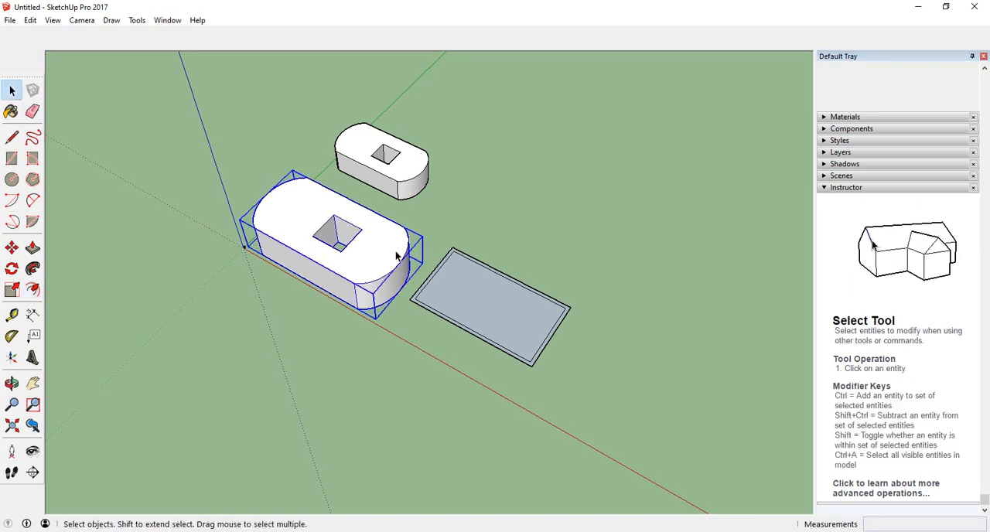
{"action": "right_click", "coordinate": [379, 249]}
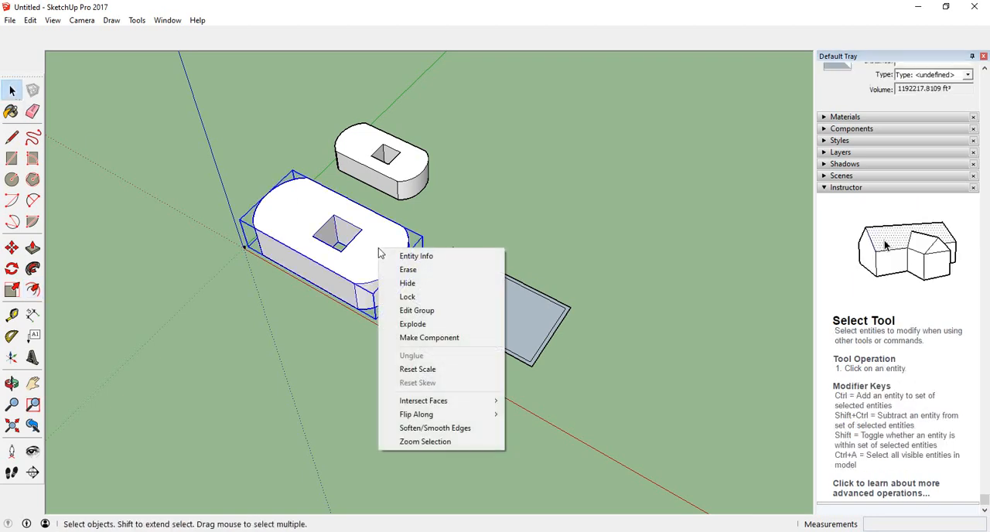
{"action": "left_click", "coordinate": [431, 325]}
{"action": "middle_click_drag", "start_coordinate": [424, 326], "coordinate": [354, 371]}
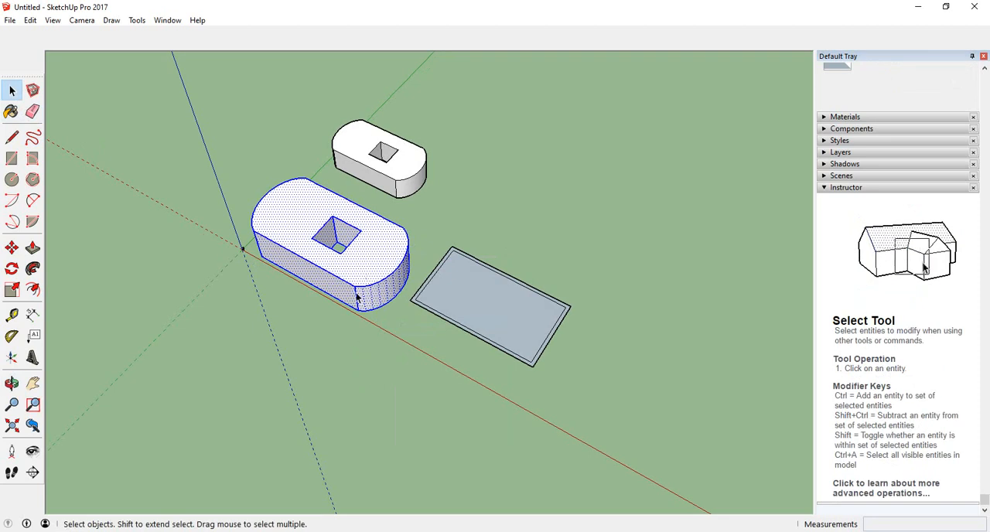
{"action": "left_click", "coordinate": [121, 333]}
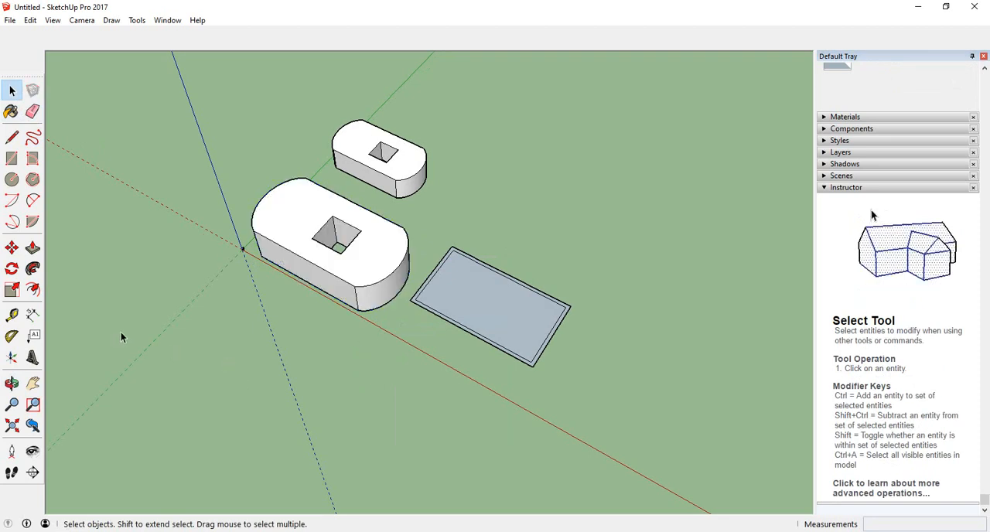
Offset the outer edges of the enlarged block's top face inward to form an even border.
{"action": "left_click", "coordinate": [33, 290]}
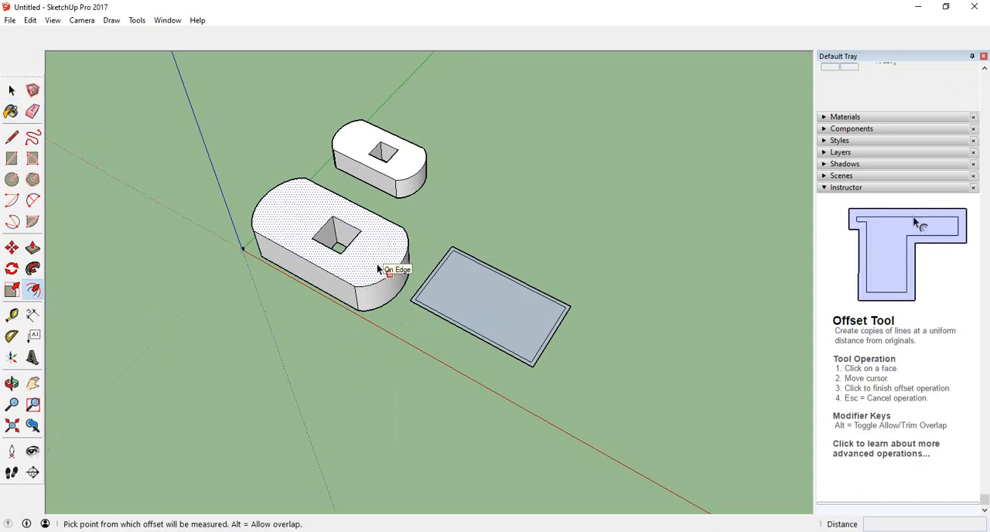
{"action": "left_click", "coordinate": [378, 269]}
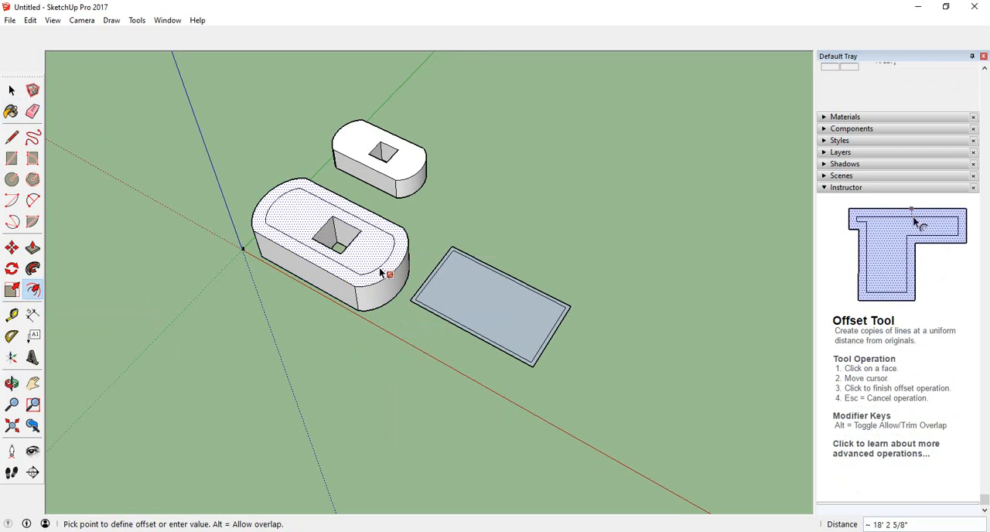
{"action": "left_click", "coordinate": [384, 276]}
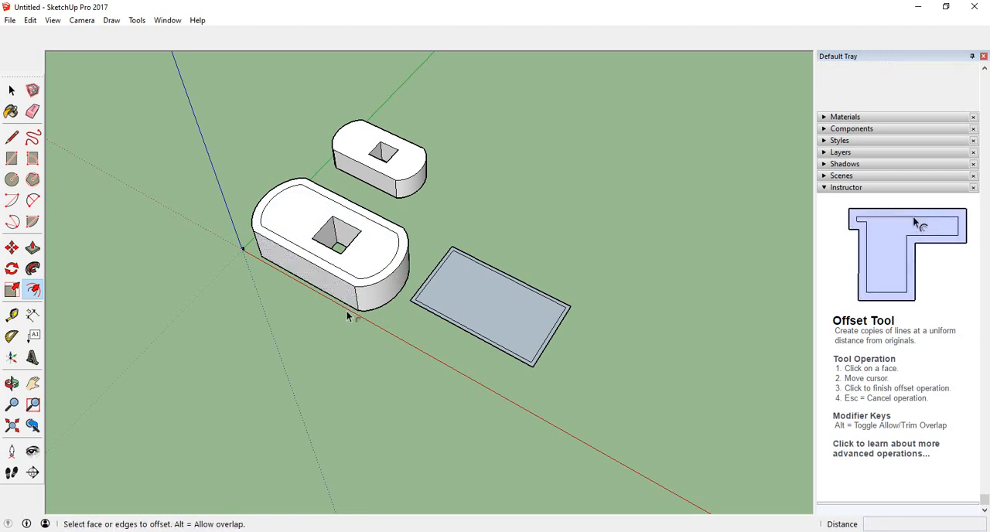
Offset the edges of the enlarged block's long flat side face inward by 8'.
{"action": "middle_click_drag", "start_coordinate": [348, 316], "coordinate": [360, 298]}
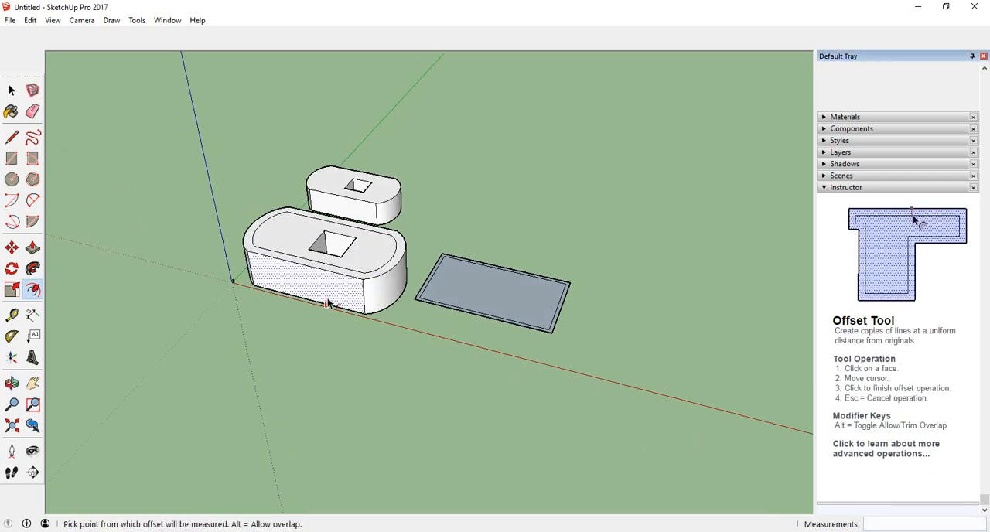
{"action": "left_click", "coordinate": [328, 301]}
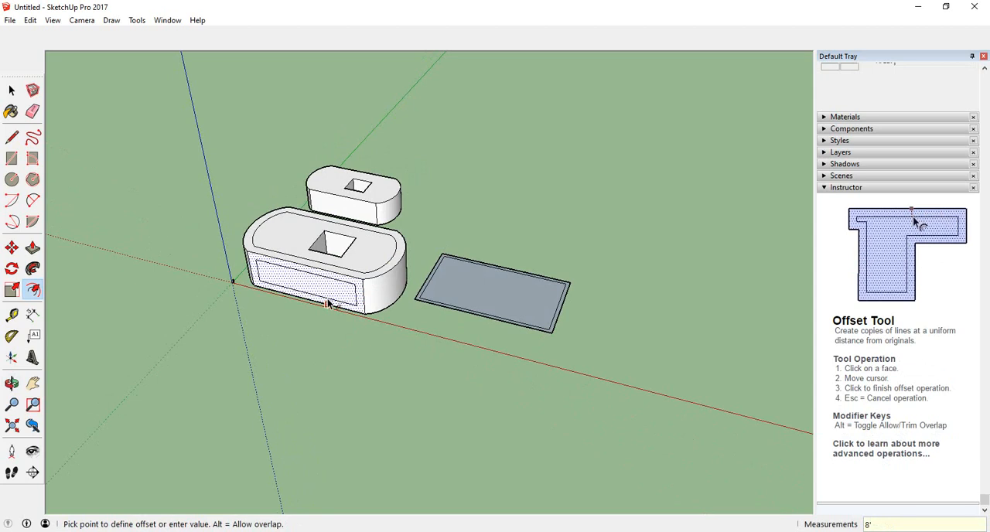
{"action": "key", "text": "Escape"}
{"action": "scroll", "coordinate": [333, 298], "scroll_direction": "up", "scroll_amount": 5}
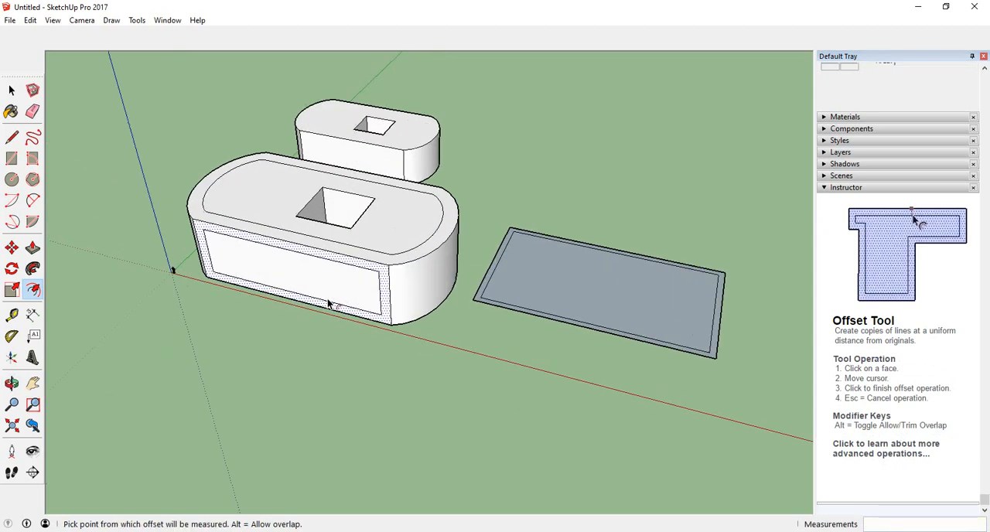
Draw a circle with a radius of about 47' 8" on the ground beyond the rectangle.
{"action": "scroll", "coordinate": [344, 341], "scroll_direction": "down", "scroll_amount": 4}
{"action": "middle_click_drag", "start_coordinate": [281, 346], "coordinate": [253, 331]}
{"action": "scroll", "coordinate": [251, 341], "scroll_direction": "down", "scroll_amount": 2}
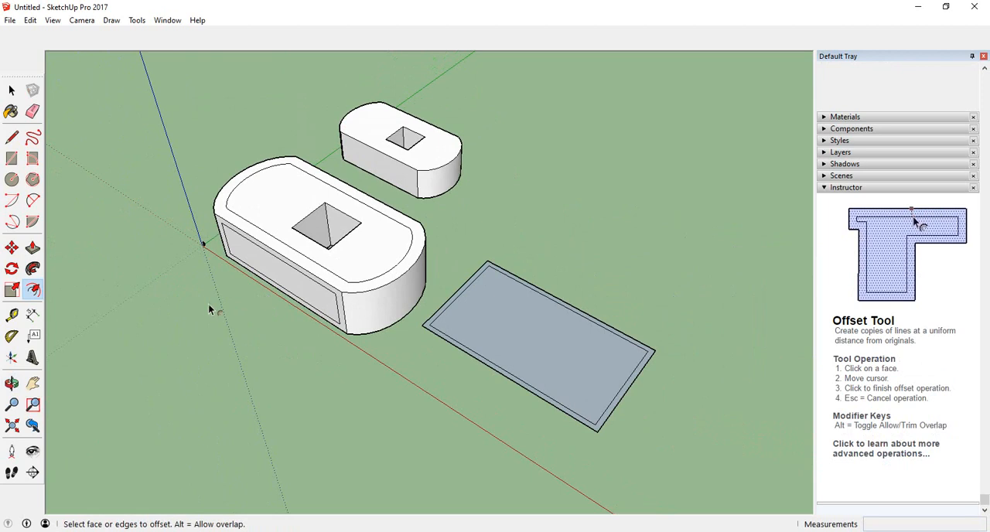
{"action": "scroll", "coordinate": [209, 309], "scroll_direction": "down", "scroll_amount": 2}
{"action": "middle_click_drag", "start_coordinate": [294, 350], "coordinate": [178, 391]}
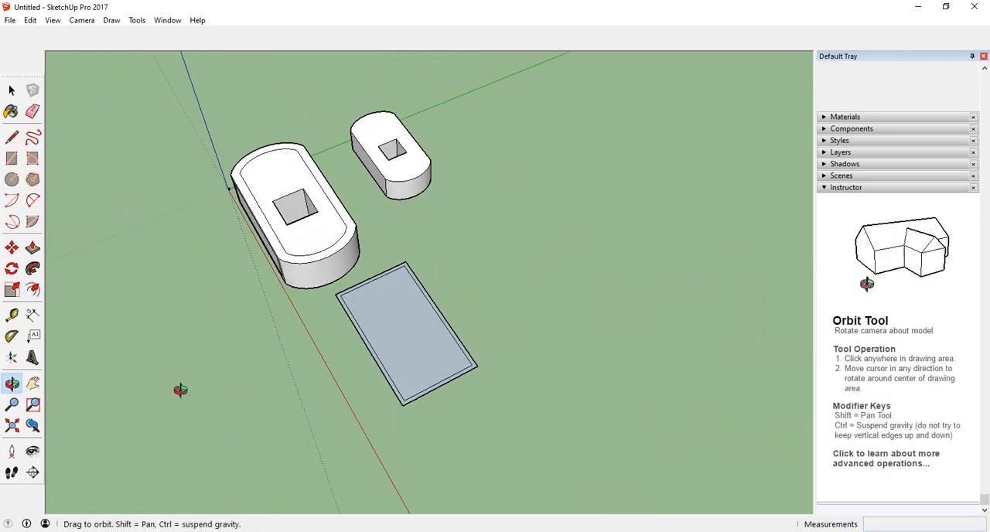
{"action": "middle_click_drag", "start_coordinate": [335, 426], "coordinate": [408, 375]}
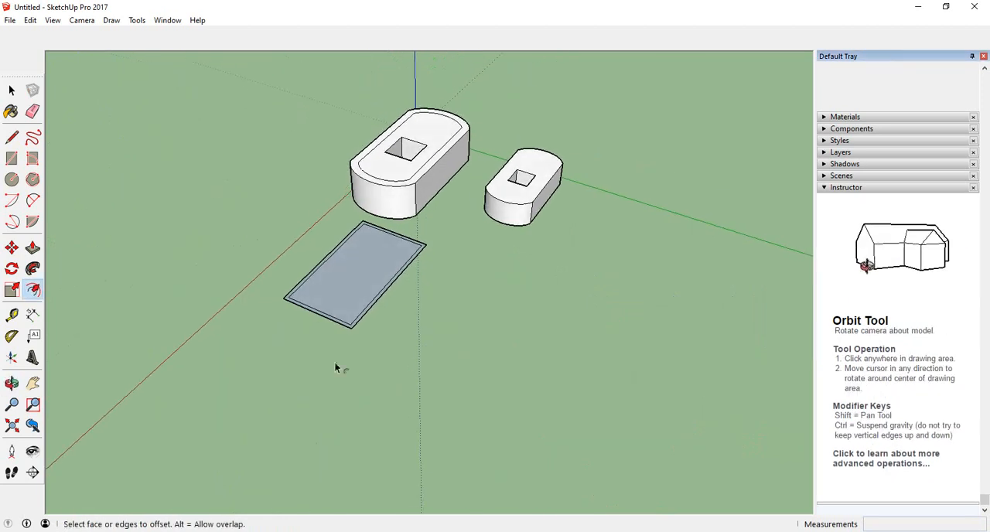
{"action": "scroll", "coordinate": [336, 363], "scroll_direction": "down", "scroll_amount": 2}
{"action": "scroll", "coordinate": [338, 357], "scroll_direction": "up", "scroll_amount": 2}
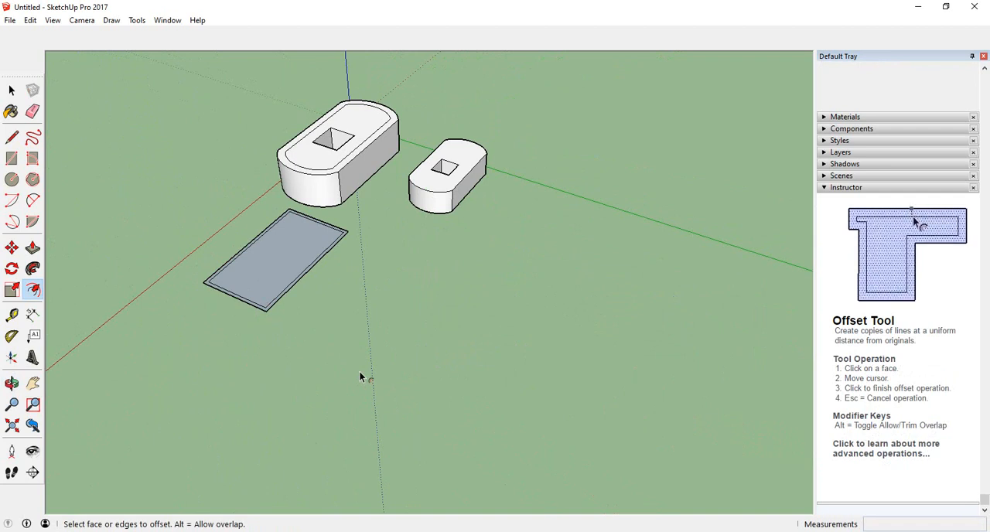
{"action": "middle_click_drag", "start_coordinate": [331, 347], "coordinate": [279, 372]}
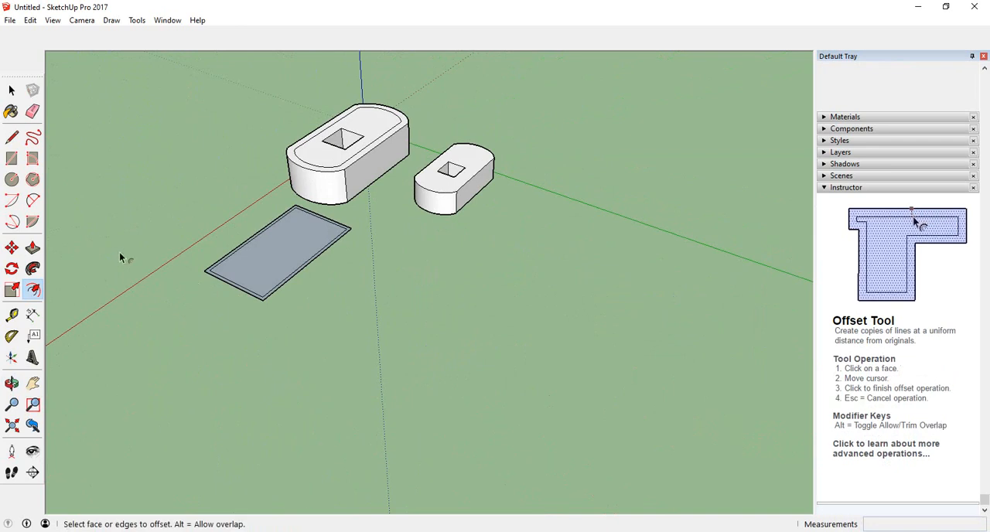
{"action": "left_click", "coordinate": [12, 179]}
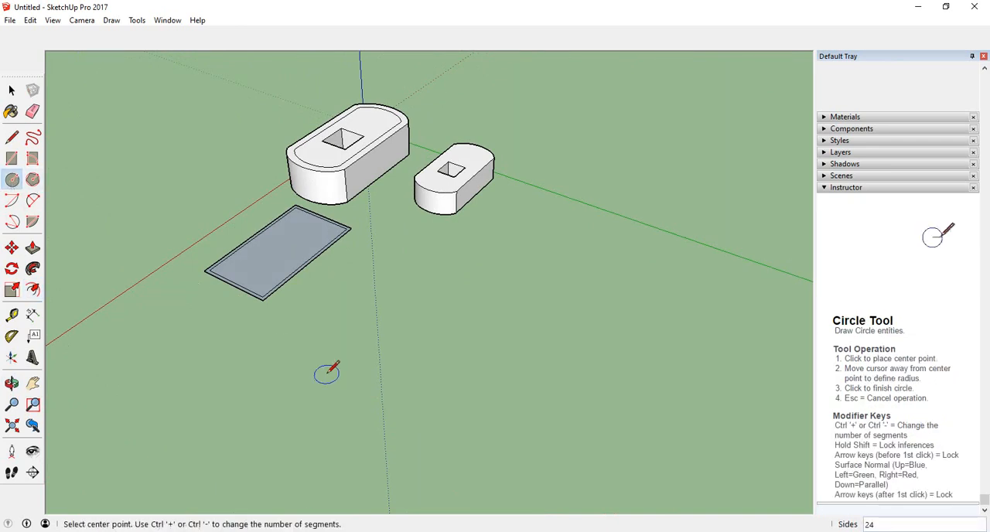
{"action": "left_click", "coordinate": [331, 352]}
{"action": "left_click", "coordinate": [371, 350]}
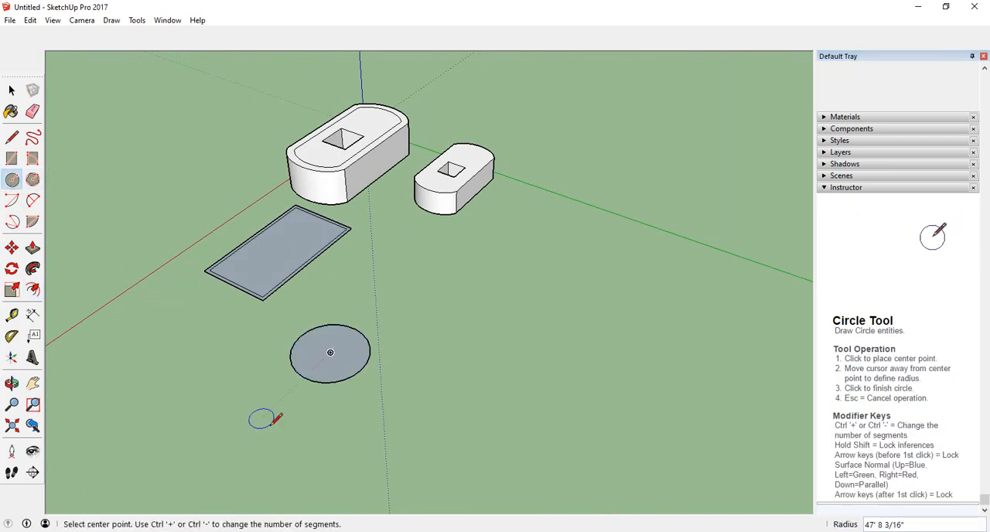
Try offsetting the circle's edge slightly inward to form a thin ring.
{"action": "scroll", "coordinate": [262, 418], "scroll_direction": "up", "scroll_amount": 3}
{"action": "middle_click_drag", "start_coordinate": [276, 416], "coordinate": [317, 451]}
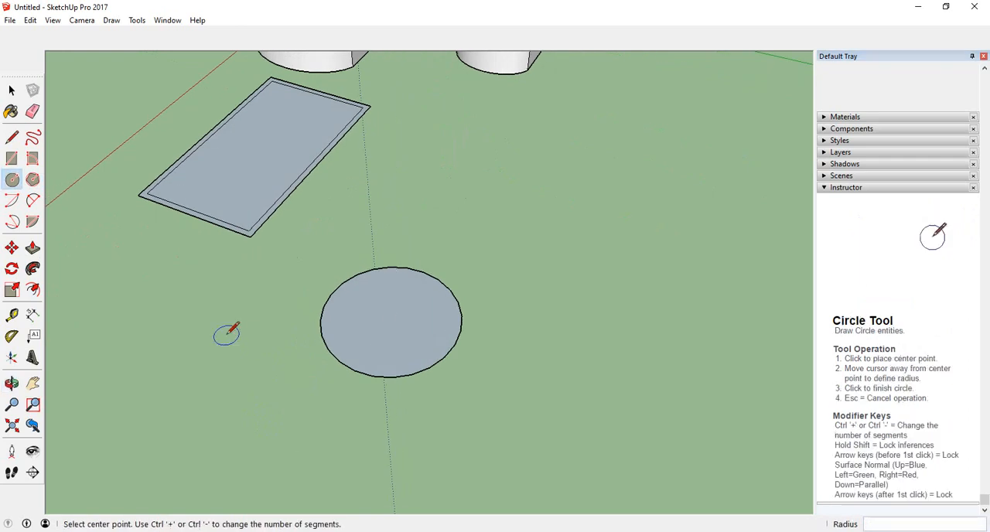
{"action": "left_click", "coordinate": [390, 317]}
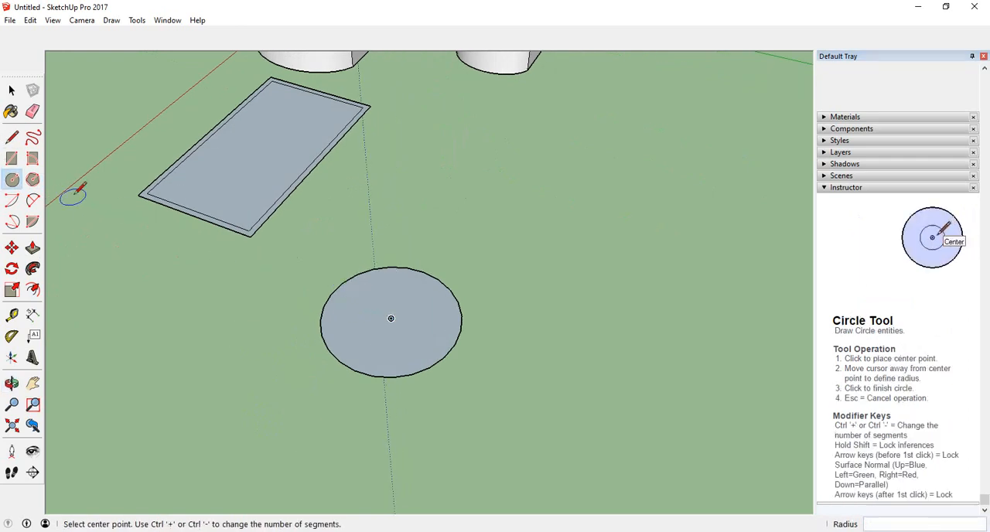
{"action": "left_click", "coordinate": [33, 289]}
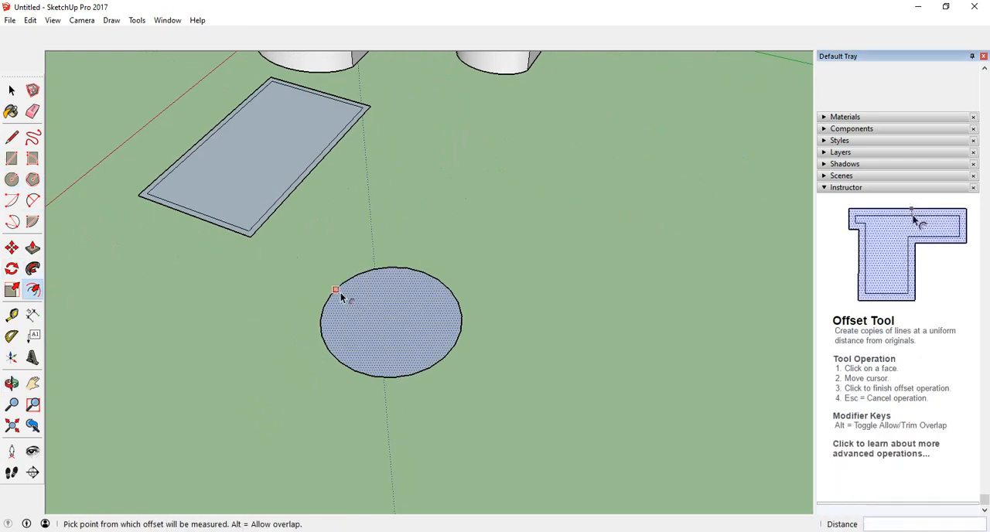
{"action": "left_click", "coordinate": [341, 292]}
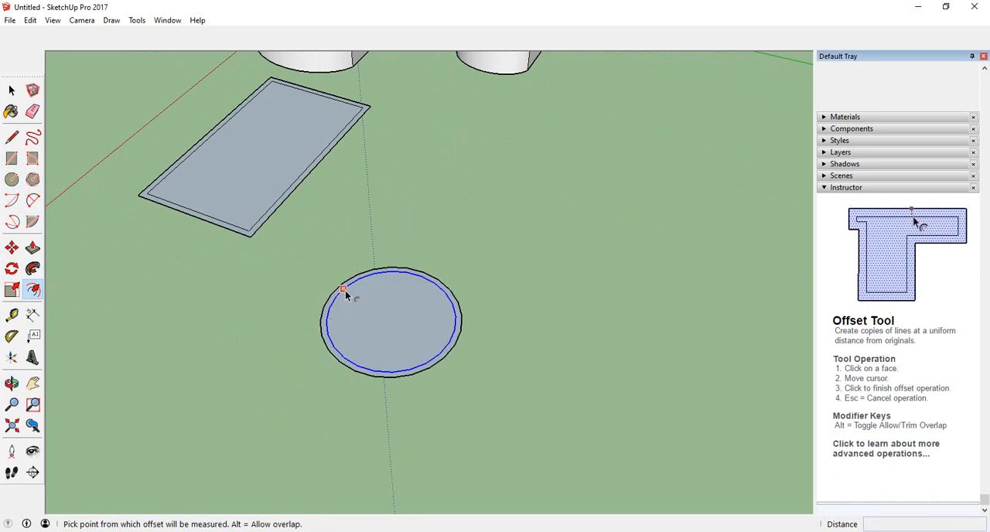
{"action": "key", "text": "Escape"}
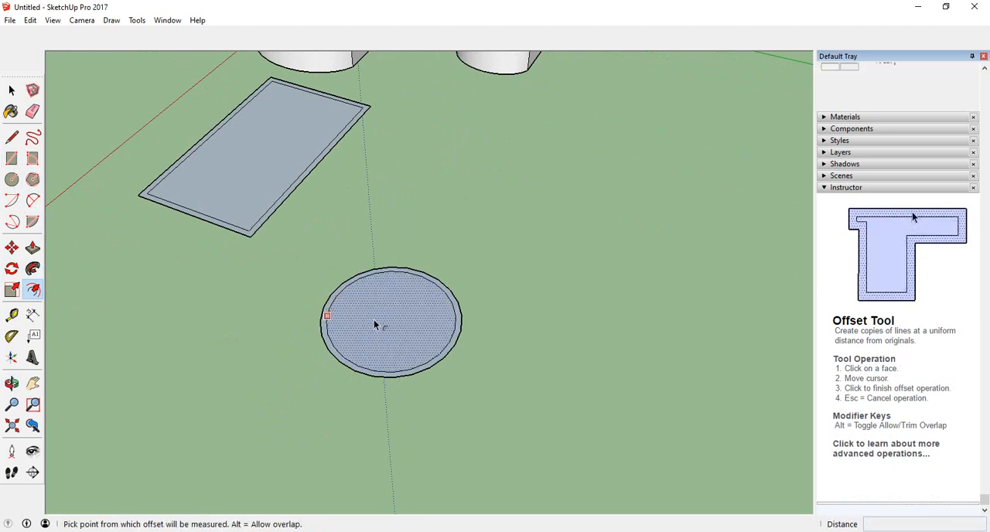
{"action": "left_click", "coordinate": [12, 90]}
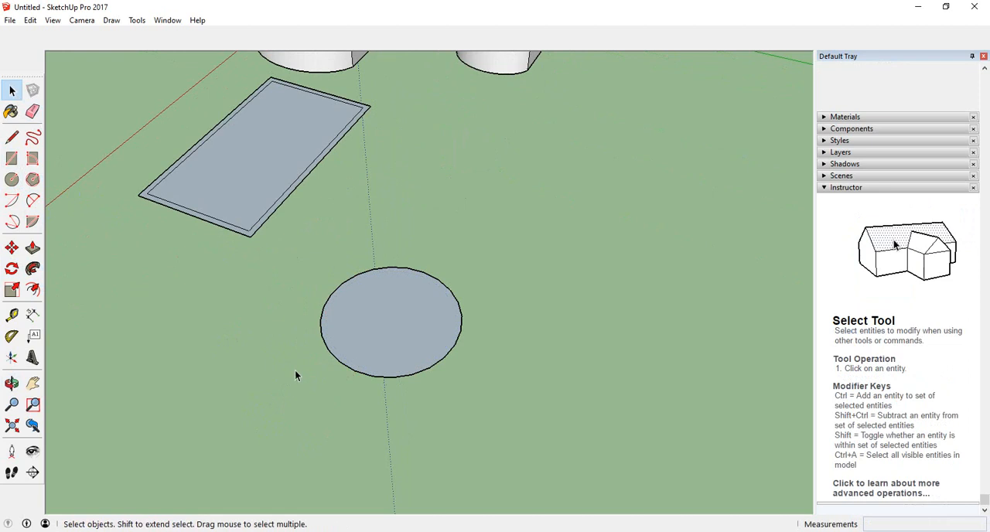
Offset the circle's edge inward by 10' to form a ring around an inner circle.
{"action": "middle_click_drag", "start_coordinate": [295, 372], "coordinate": [250, 364]}
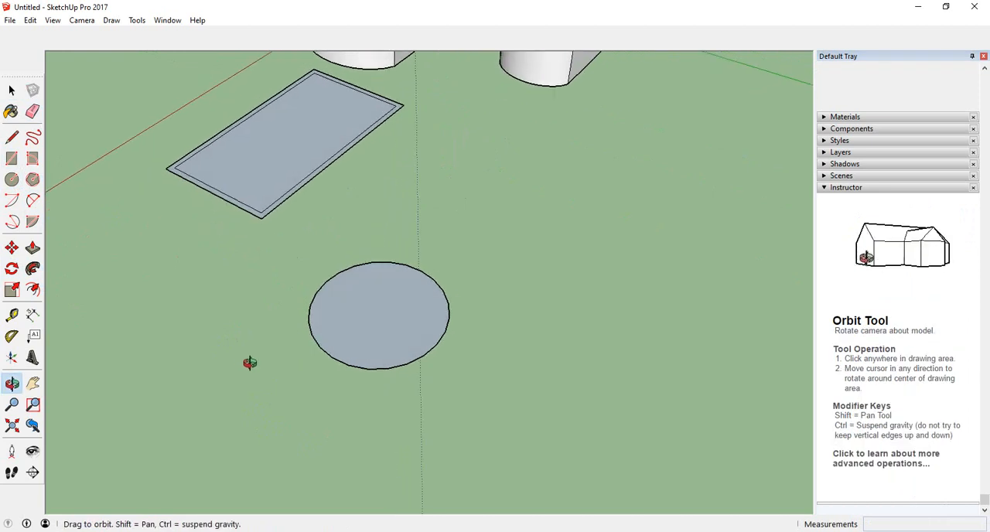
{"action": "left_click", "coordinate": [32, 289]}
{"action": "left_click", "coordinate": [380, 276]}
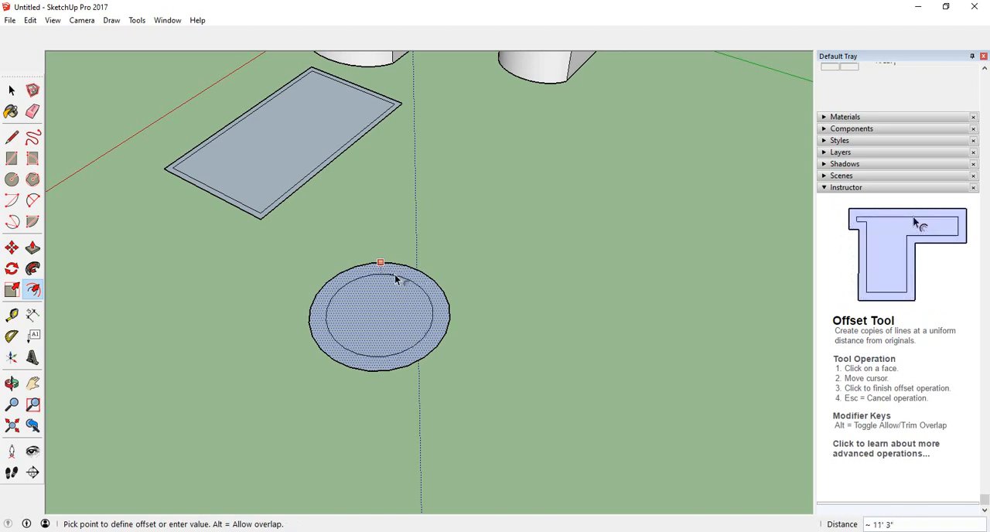
{"action": "type", "text": "10"}
{"action": "key", "text": "Return"}
Push/Pull the inner circle upward about 74' into a cylinder standing inside the flat ring.
{"action": "left_click_drag", "start_coordinate": [262, 402], "coordinate": [558, 340]}
{"action": "middle_click_drag", "start_coordinate": [558, 341], "coordinate": [552, 391]}
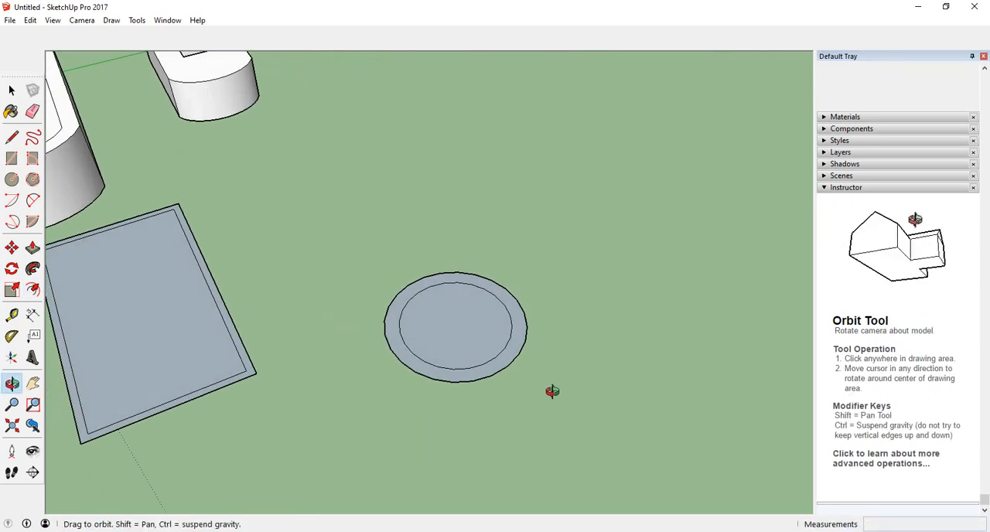
{"action": "left_click", "coordinate": [34, 249]}
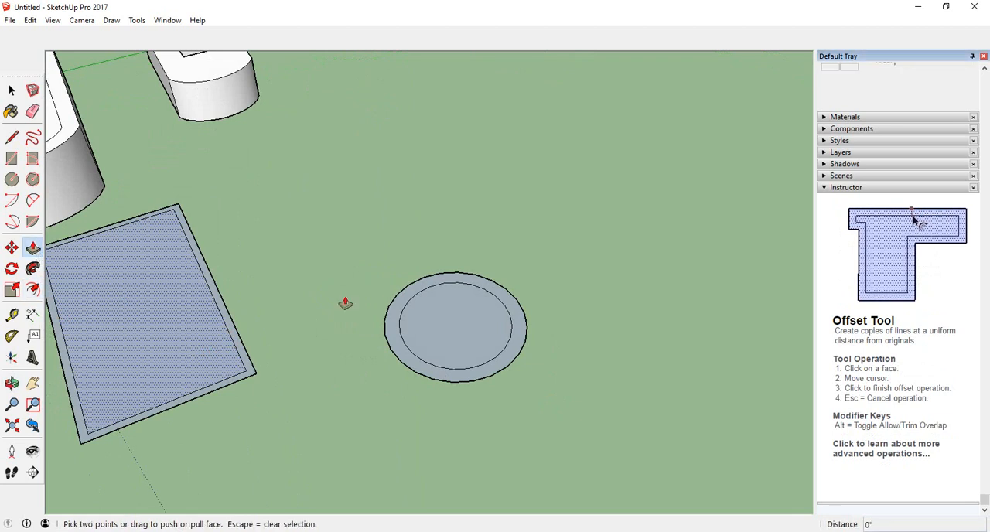
{"action": "left_click", "coordinate": [467, 338]}
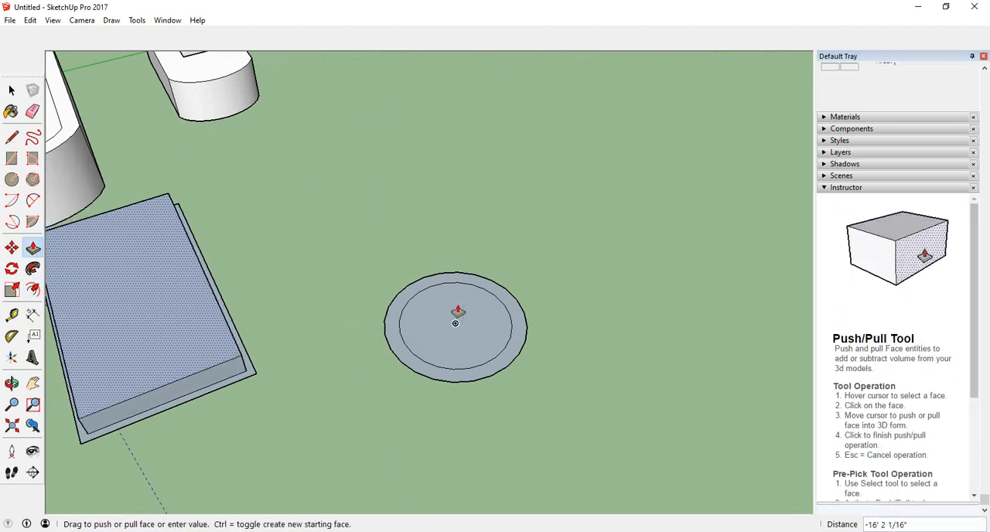
{"action": "key", "text": "Escape"}
{"action": "left_click", "coordinate": [472, 329]}
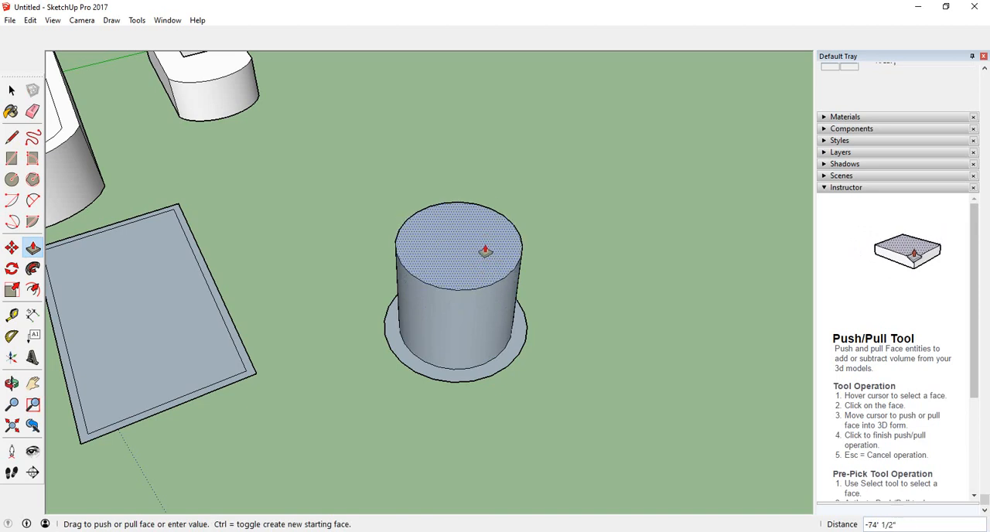
{"action": "left_click", "coordinate": [485, 251]}
{"action": "key", "text": "o"}
{"action": "left_click_drag", "start_coordinate": [418, 423], "coordinate": [440, 389]}
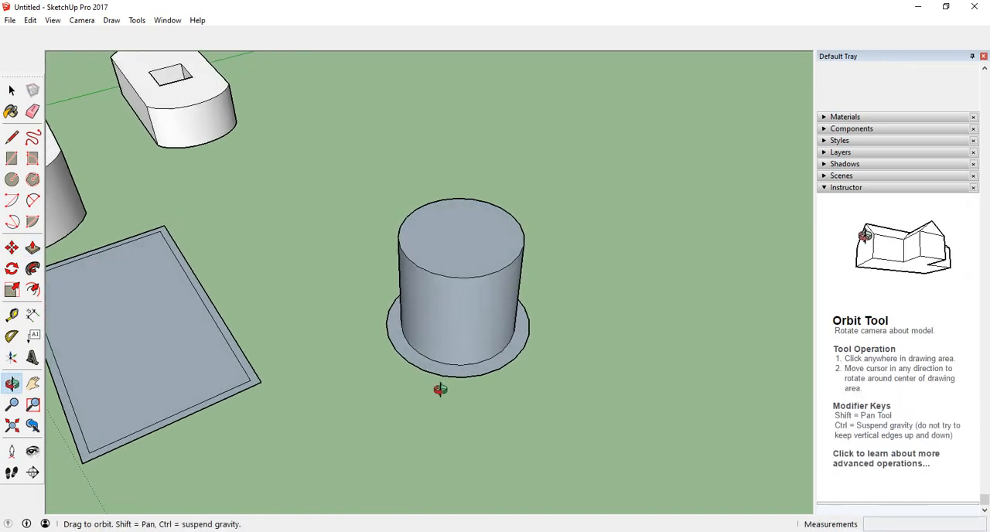
{"action": "key", "text": "p"}
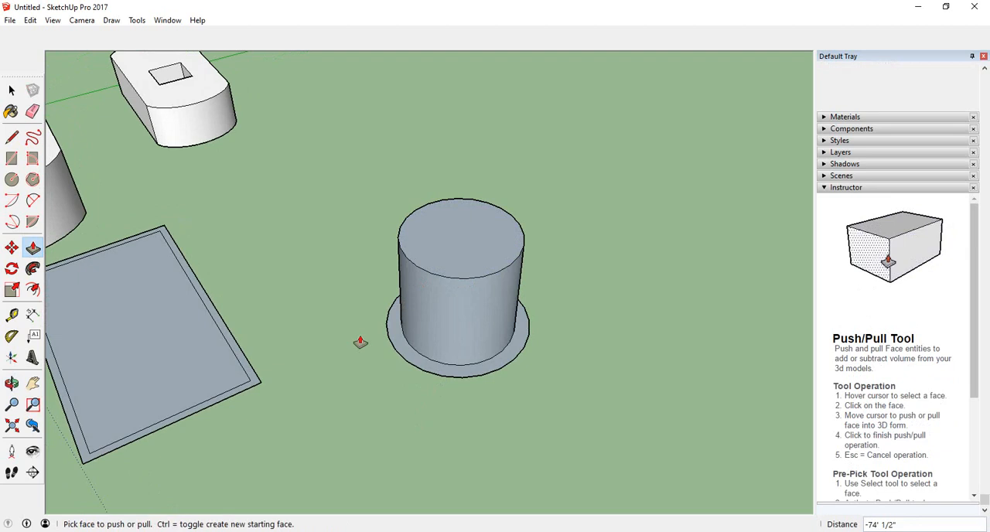
Try scaling the cylinder's top face from its edge along the green axis and uniformly from one corner.
{"action": "left_click", "coordinate": [12, 291]}
{"action": "left_click", "coordinate": [456, 232]}
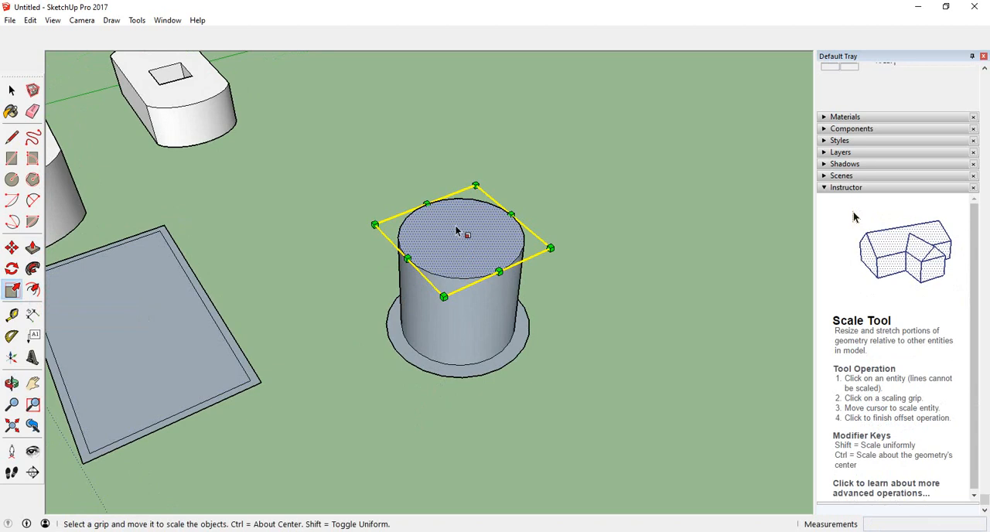
{"action": "left_click", "coordinate": [408, 258]}
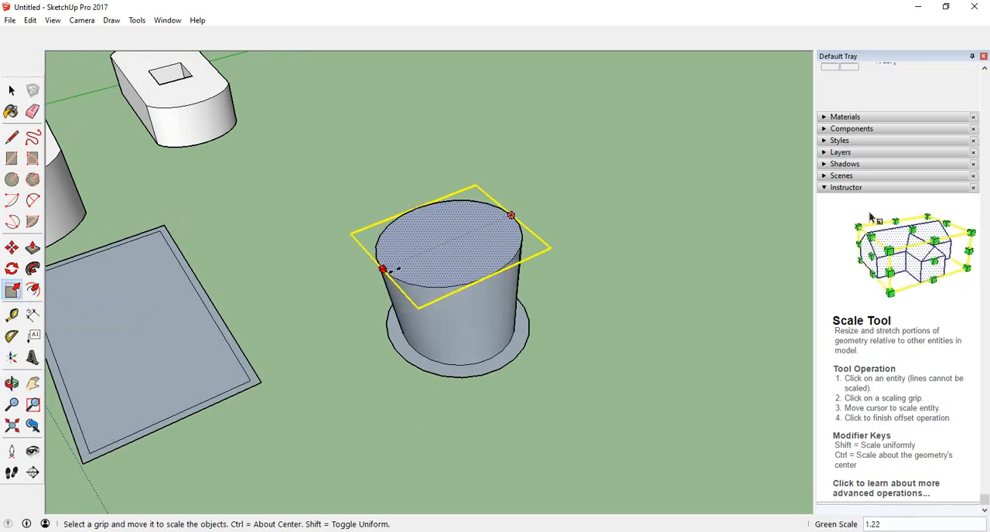
{"action": "key", "text": "Escape"}
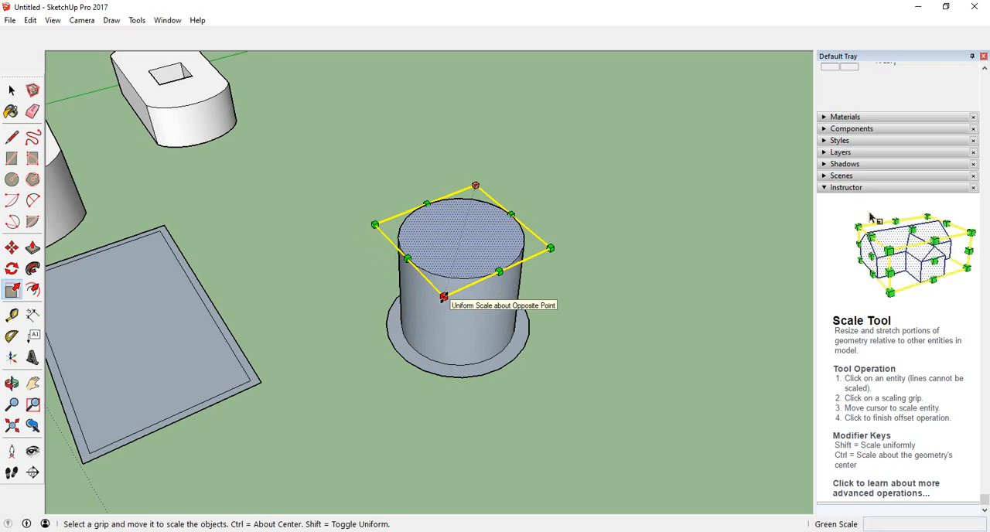
{"action": "left_click", "coordinate": [443, 296]}
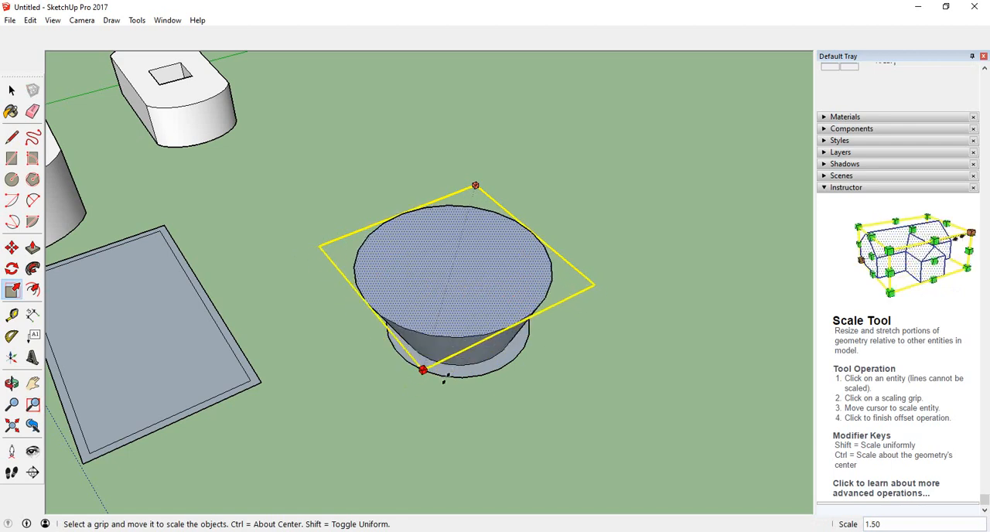
{"action": "left_click", "coordinate": [467, 311]}
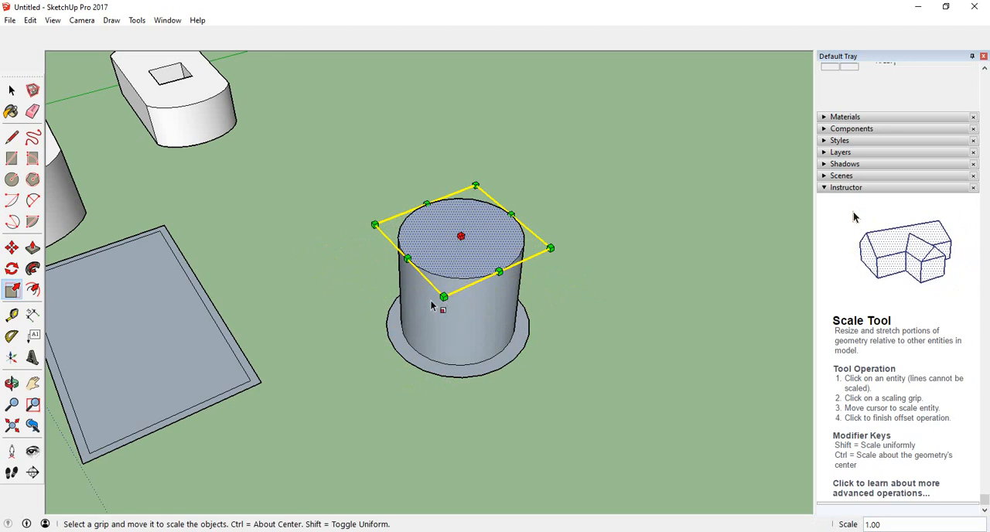
Scale the cylinder's top face uniformly about its center by a factor of about 2.25.
{"action": "left_click", "coordinate": [443, 297]}
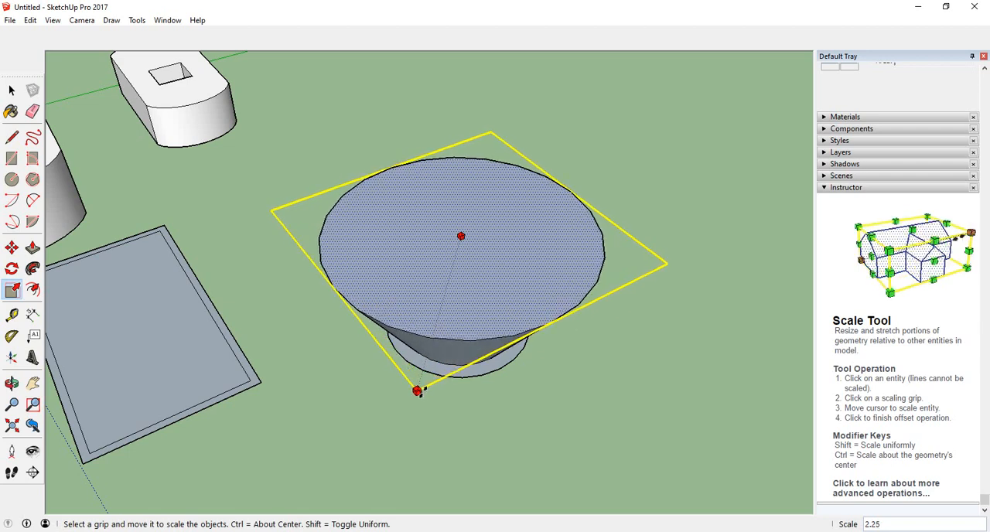
{"action": "left_click", "coordinate": [418, 390], "text": "ctrl"}
Push/Pull the enlarged top face upward about 46' 8".
{"action": "middle_click_drag", "start_coordinate": [353, 462], "coordinate": [377, 463]}
{"action": "left_click", "coordinate": [32, 248]}
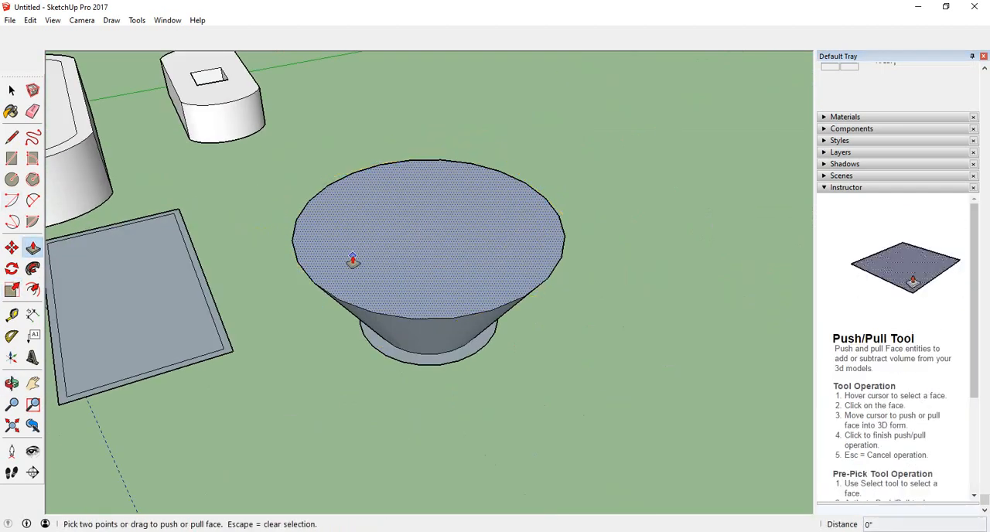
{"action": "left_click", "coordinate": [354, 264]}
{"action": "left_click", "coordinate": [369, 196]}
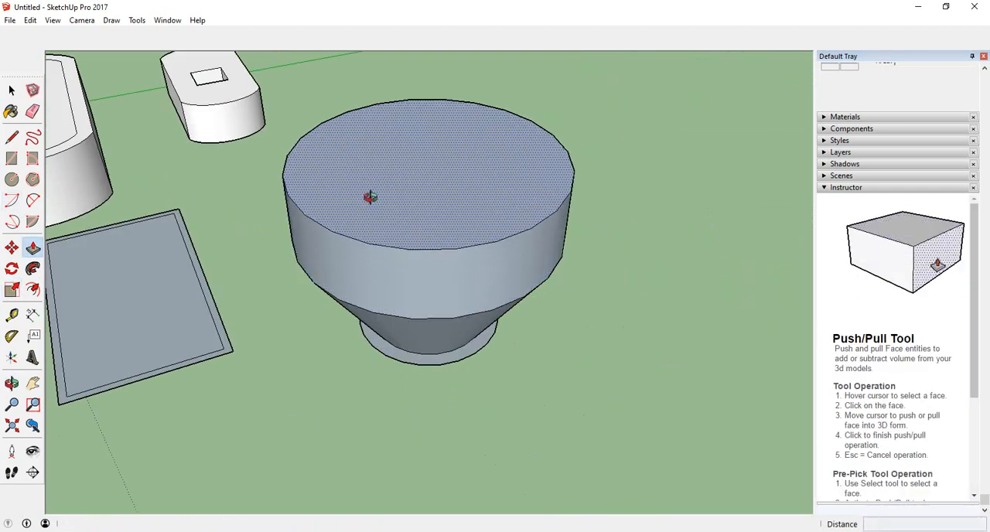
Scale the raised top face uniformly about its center down to about 0.43 to taper the upper section.
{"action": "middle_click_drag", "start_coordinate": [371, 196], "coordinate": [533, 187]}
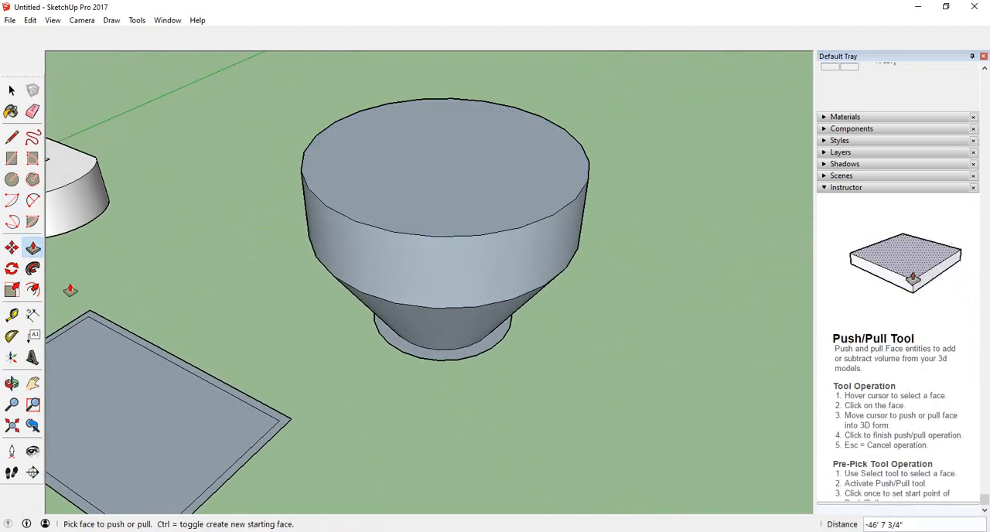
{"action": "left_click", "coordinate": [12, 290]}
{"action": "left_click", "coordinate": [426, 205]}
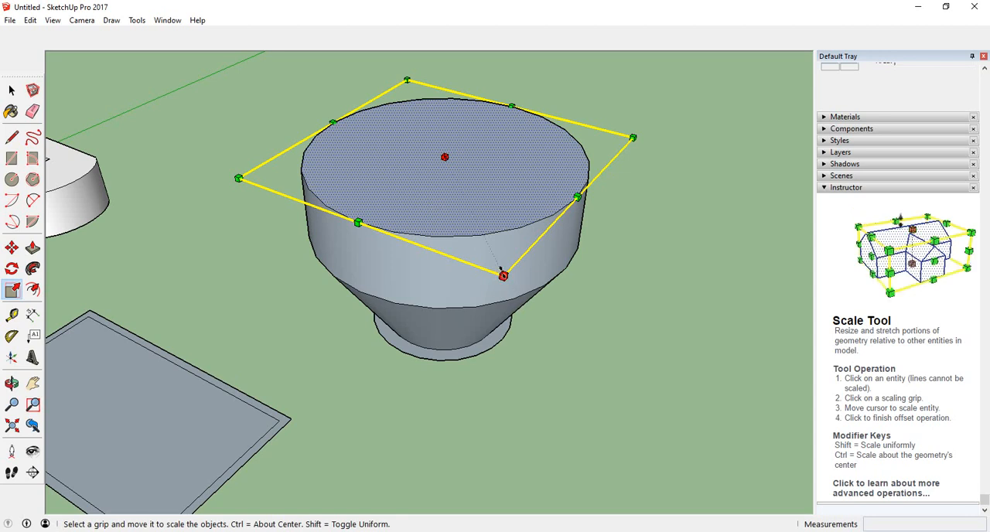
{"action": "left_click", "coordinate": [503, 276]}
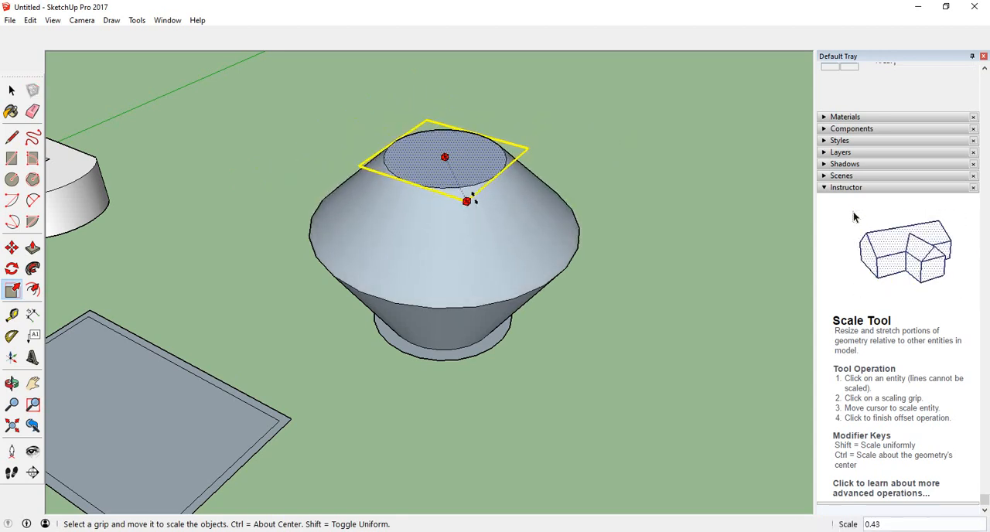
{"action": "left_click", "coordinate": [468, 203]}
Push/Pull the reduced top face upward about 5' to add a thin disc above the taper.
{"action": "middle_click_drag", "start_coordinate": [471, 206], "coordinate": [256, 305]}
{"action": "key", "text": "s"}
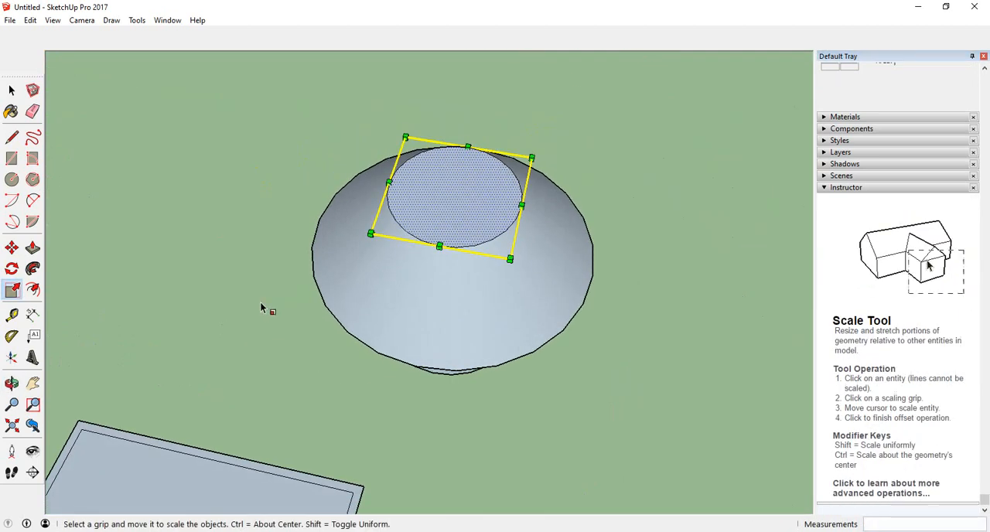
{"action": "left_click", "coordinate": [34, 249]}
{"action": "left_click", "coordinate": [433, 224]}
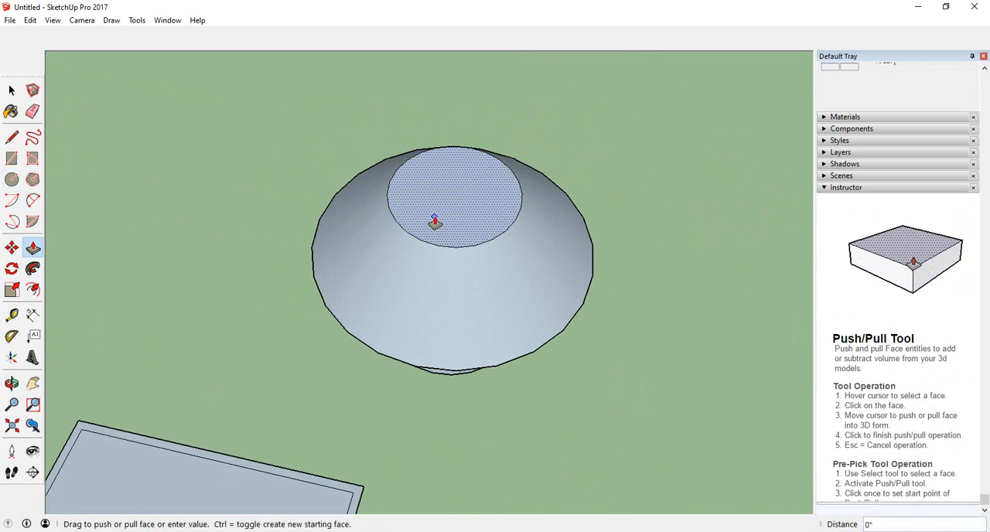
{"action": "left_click", "coordinate": [435, 217]}
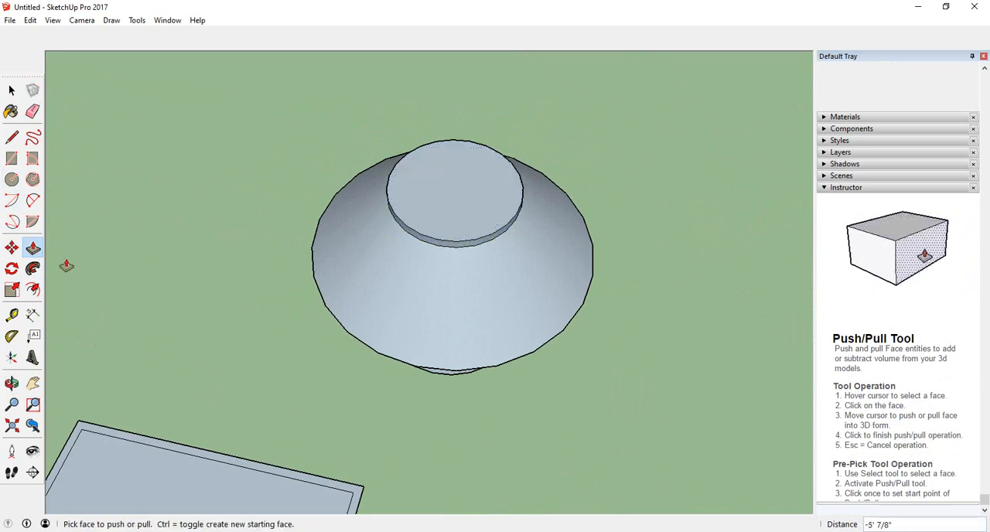
Scale the thin disc's top face uniformly outward about its center to form a wide flared rim.
{"action": "left_click", "coordinate": [12, 290]}
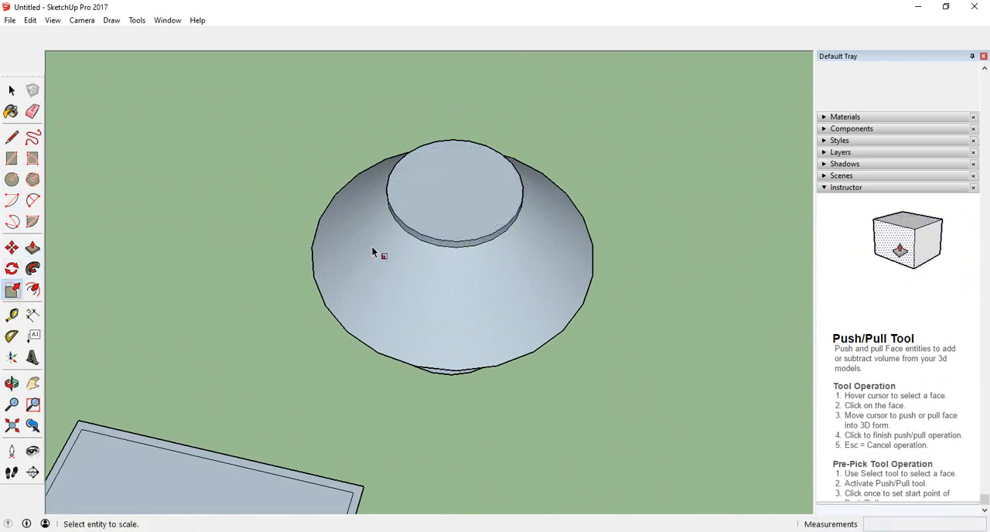
{"action": "left_click", "coordinate": [432, 207]}
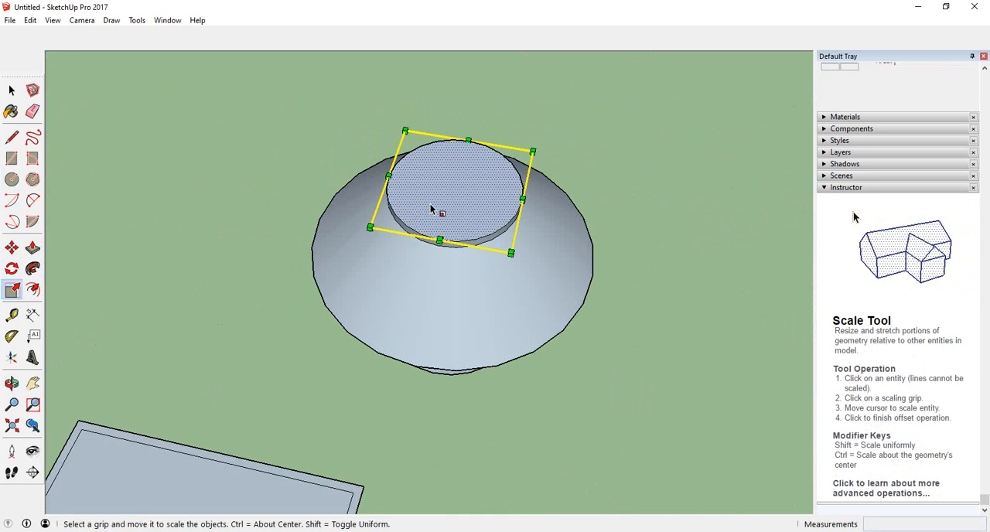
{"action": "left_click_drag", "start_coordinate": [511, 254], "coordinate": [577, 327], "text": "ctrl"}
Examine the vase-like solid's profile and rim from below, from the side and from above.
{"action": "middle_click_drag", "start_coordinate": [577, 328], "coordinate": [410, 262]}
{"action": "key", "text": "s"}
{"action": "scroll", "coordinate": [410, 262], "scroll_direction": "down", "scroll_amount": 6}
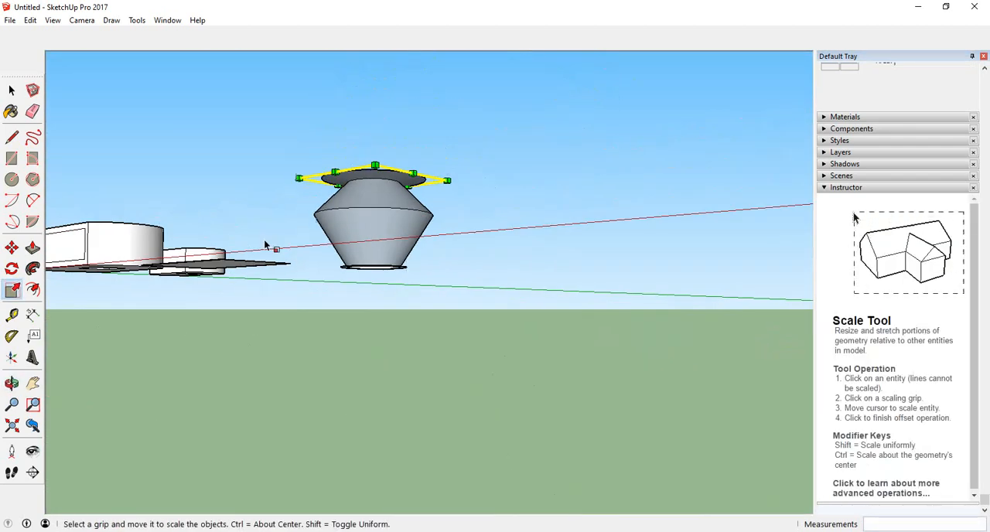
{"action": "middle_click_drag", "start_coordinate": [268, 245], "coordinate": [210, 317]}
{"action": "scroll", "coordinate": [493, 150], "scroll_direction": "up", "scroll_amount": 2}
{"action": "middle_click_drag", "start_coordinate": [493, 149], "coordinate": [534, 77]}
{"action": "scroll", "coordinate": [535, 77], "scroll_direction": "down", "scroll_amount": 1}
{"action": "scroll", "coordinate": [424, 291], "scroll_direction": "up", "scroll_amount": 3}
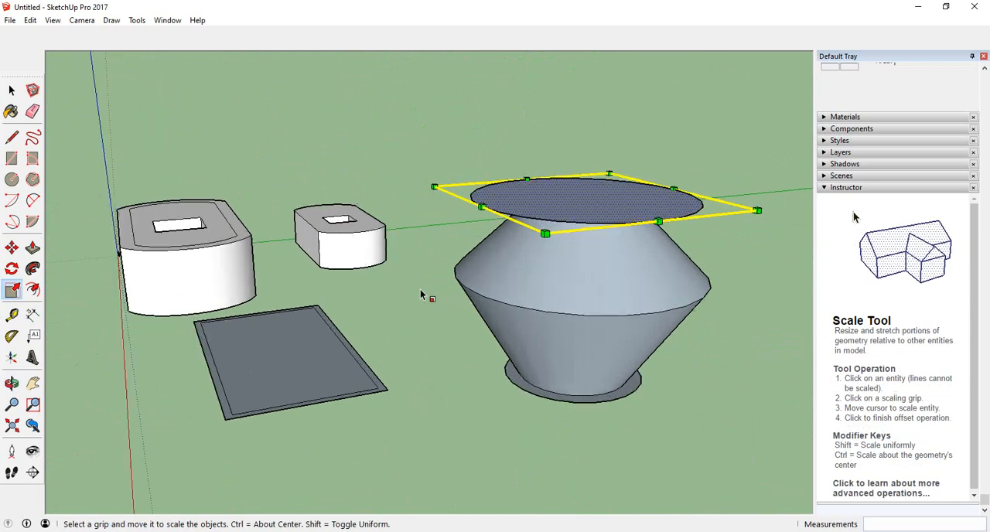